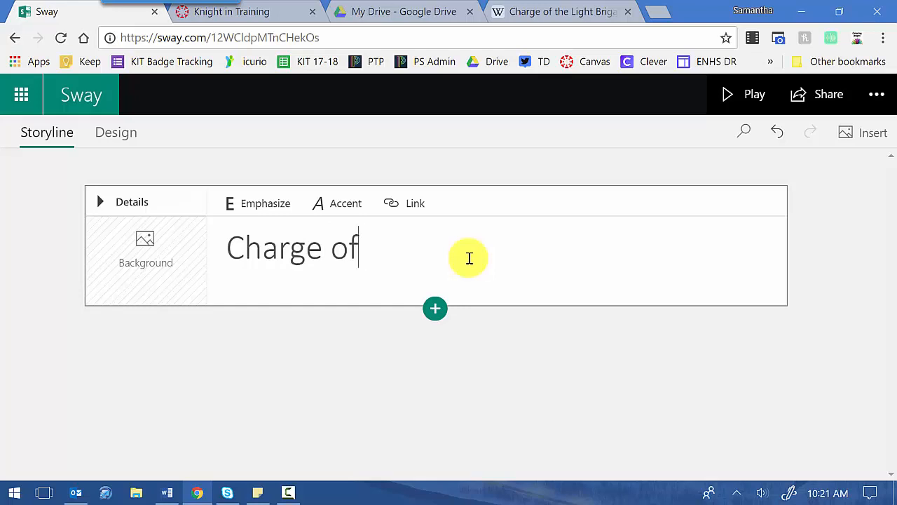
- Clear the partial title and title the Sway "Charge of the Light Brigade by Lord Alfred Tennyson"
key("ctrl+BackSpace")
key("ctrl+BackSpace")
left_click(515, 372)
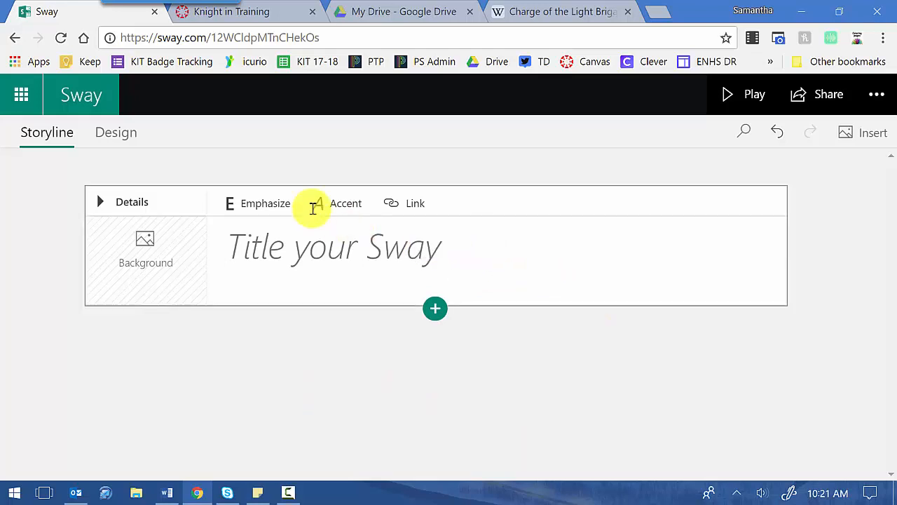
left_click(452, 242)
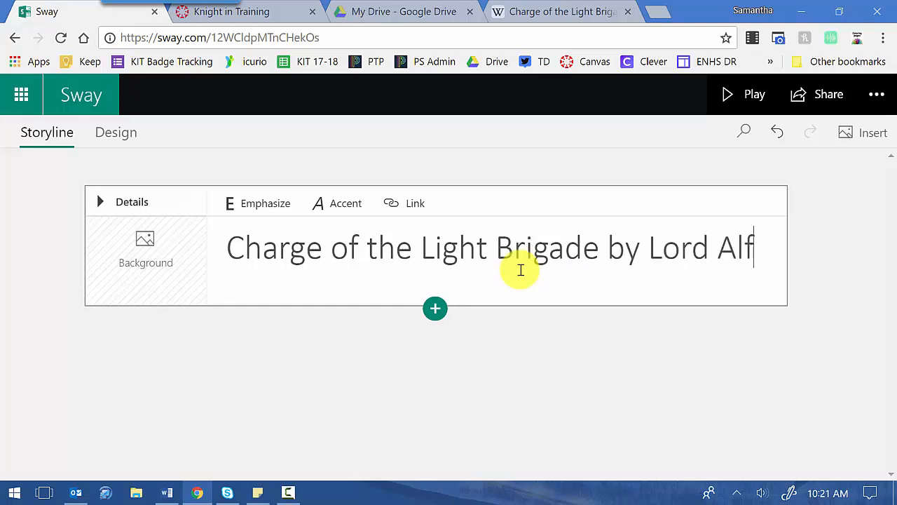
type("red Tennyson")
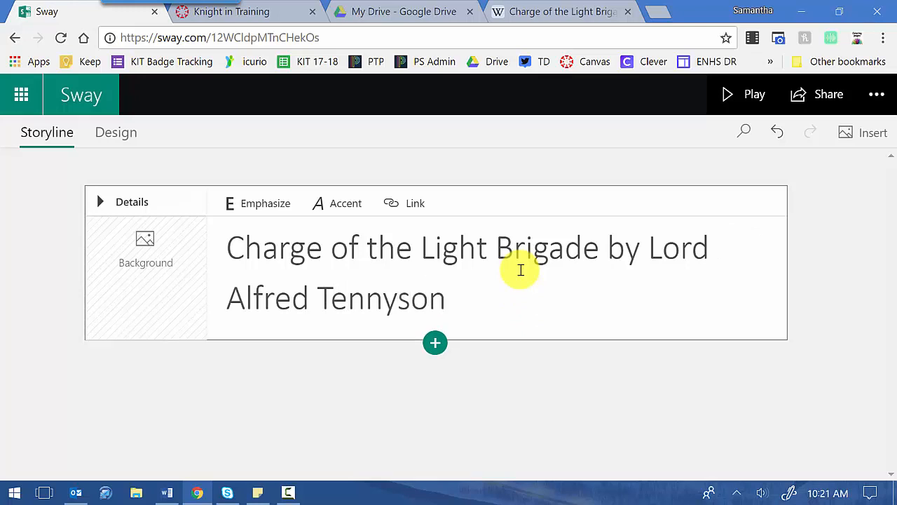
- Apply Emphasize formatting to the entire title text
left_click_drag(454, 304, 229, 260)
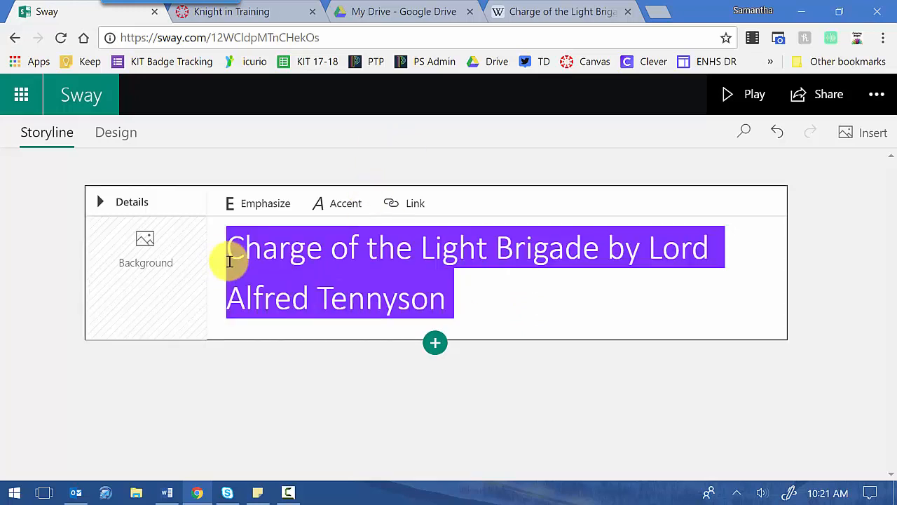
left_click(267, 202)
left_click(490, 312)
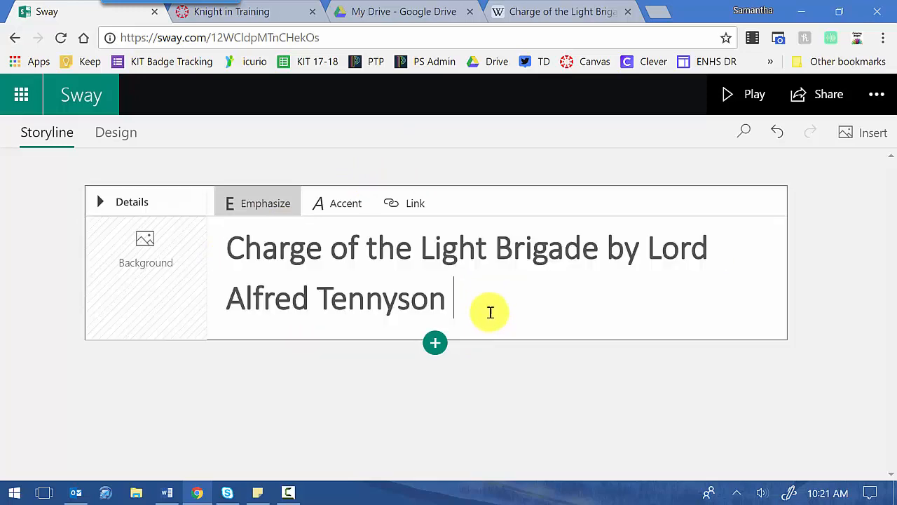
- Set the 640 x 470 battle painting from the suggested images as the title card's background and close the image suggestions
left_click(150, 284)
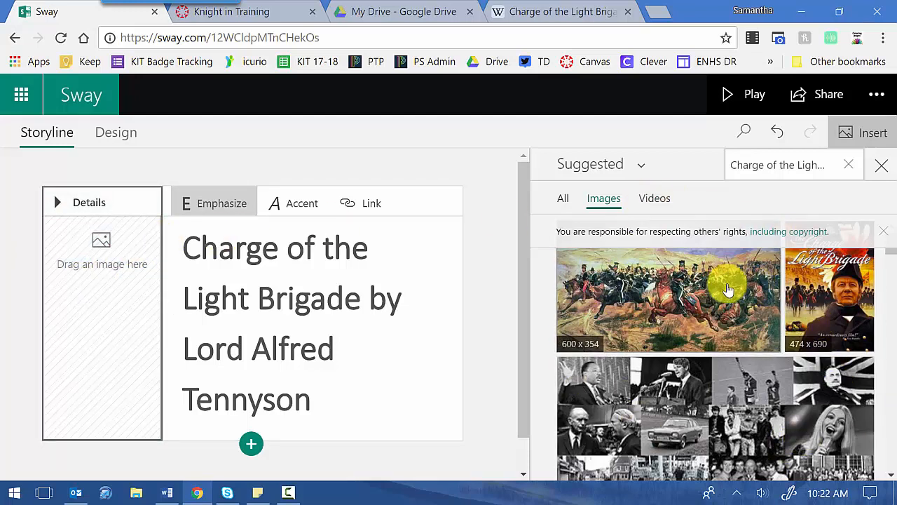
scroll(691, 344, "down", 10)
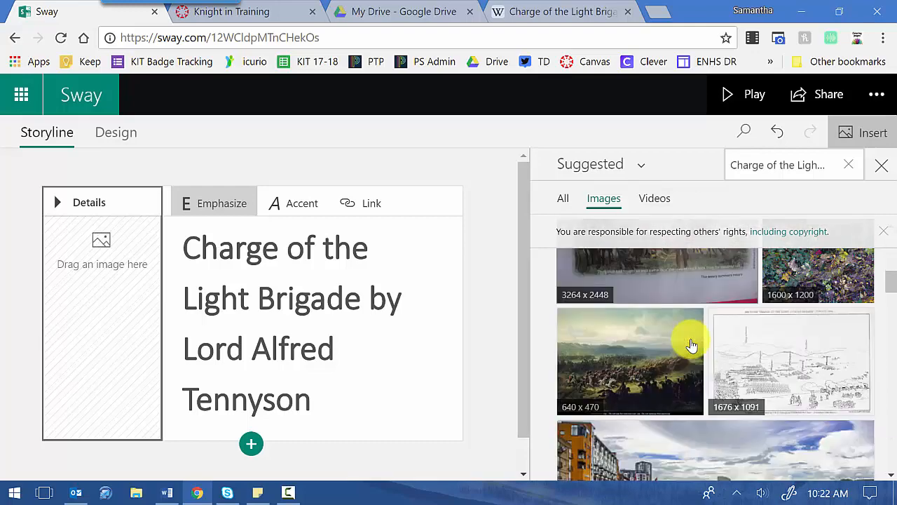
scroll(691, 344, "down", 3)
scroll(691, 344, "up", 5)
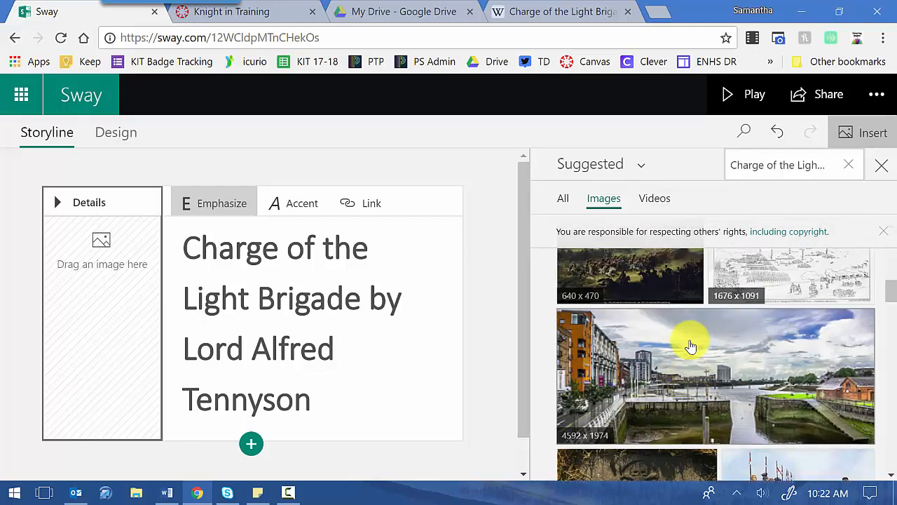
scroll(691, 344, "up", 2)
scroll(680, 373, "down", 5)
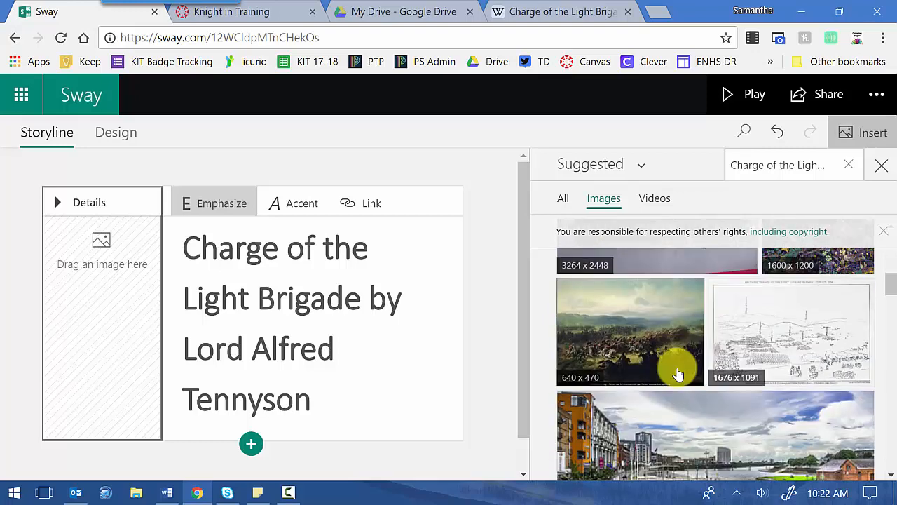
scroll(677, 371, "up", 2)
left_click(599, 333)
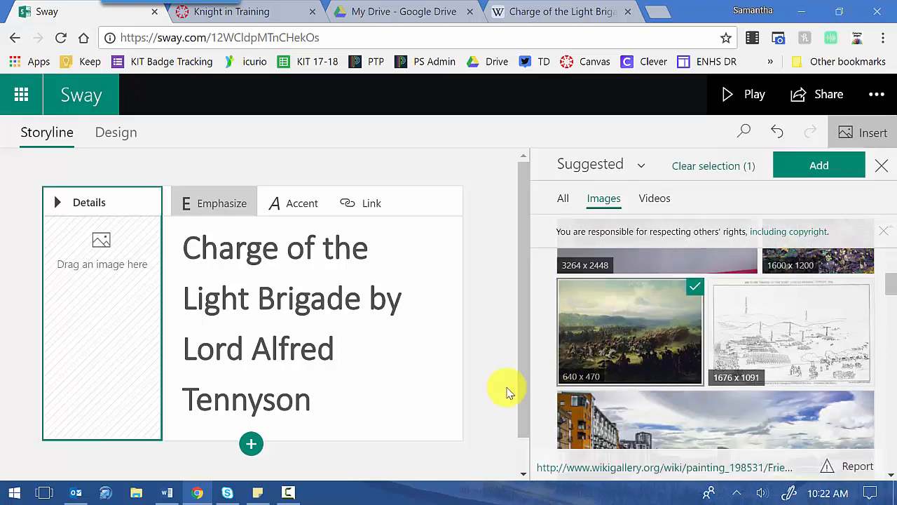
left_click(827, 165)
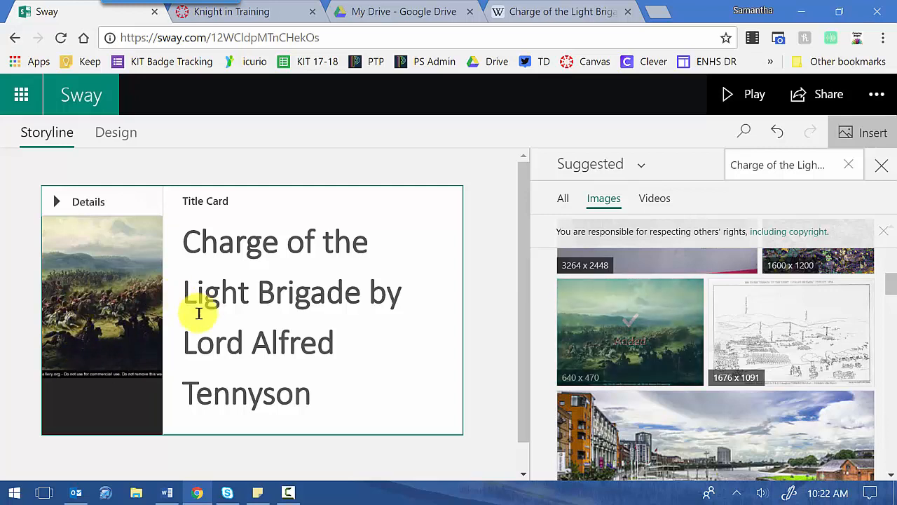
left_click(881, 166)
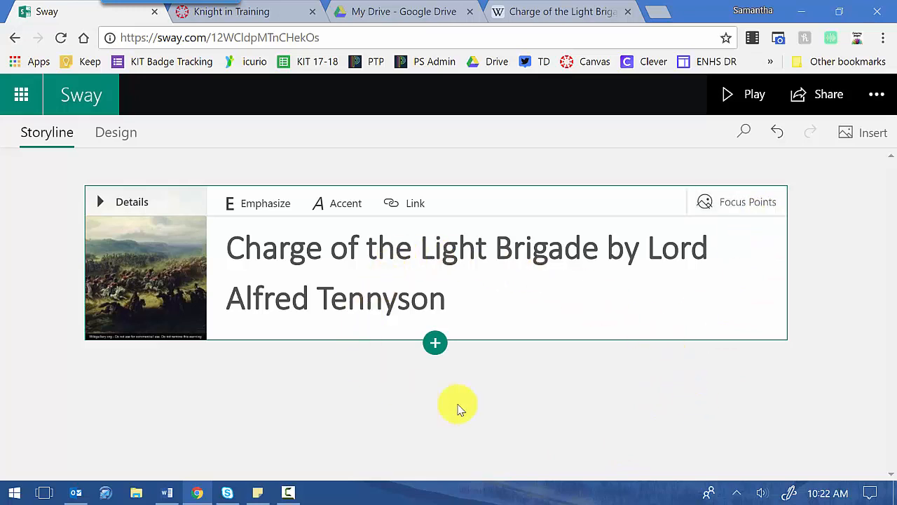
- Preview the Sway with its title background, dismiss the autoplay tip, and return to editing
left_click(739, 105)
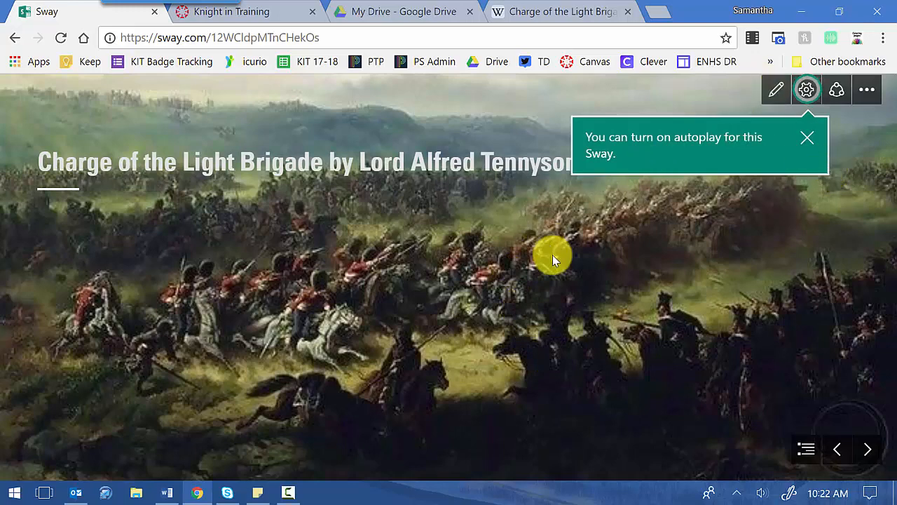
left_click(807, 138)
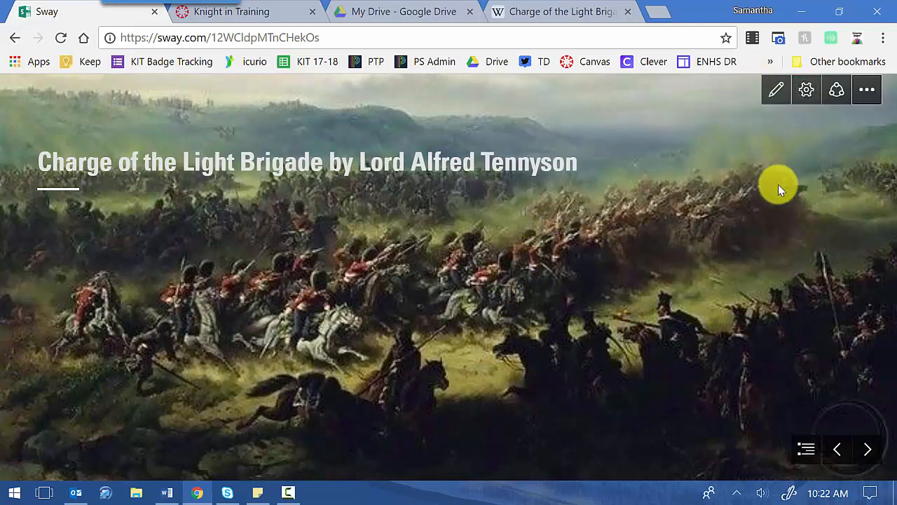
left_click(774, 91)
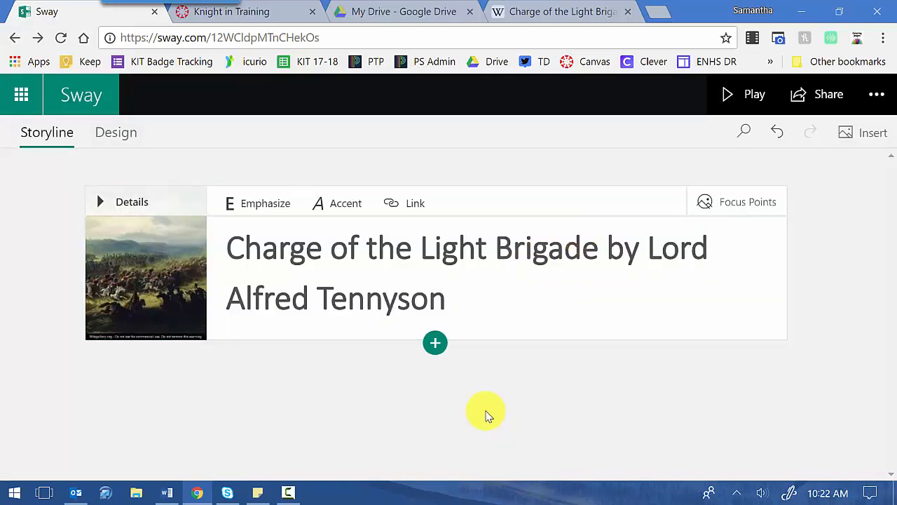
- Insert a text card below the title card and place the cursor in its text area
left_click(434, 345)
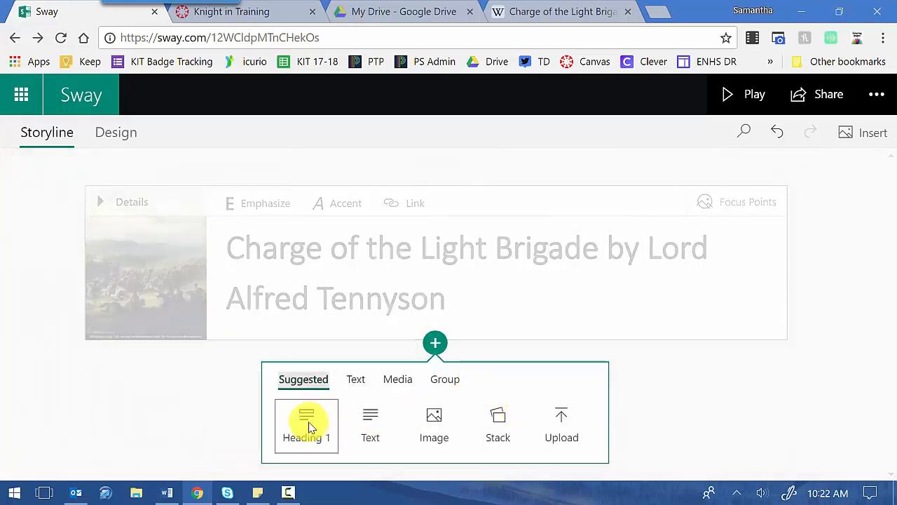
left_click(375, 429)
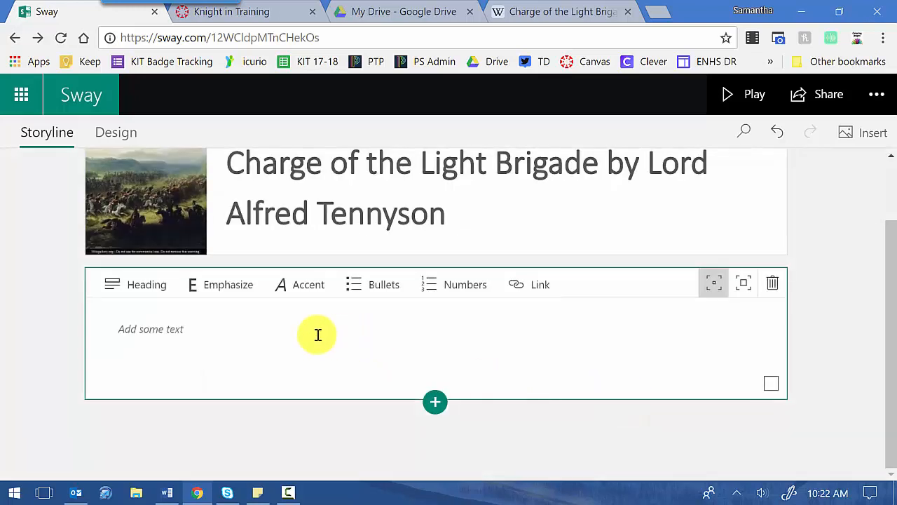
left_click(245, 334)
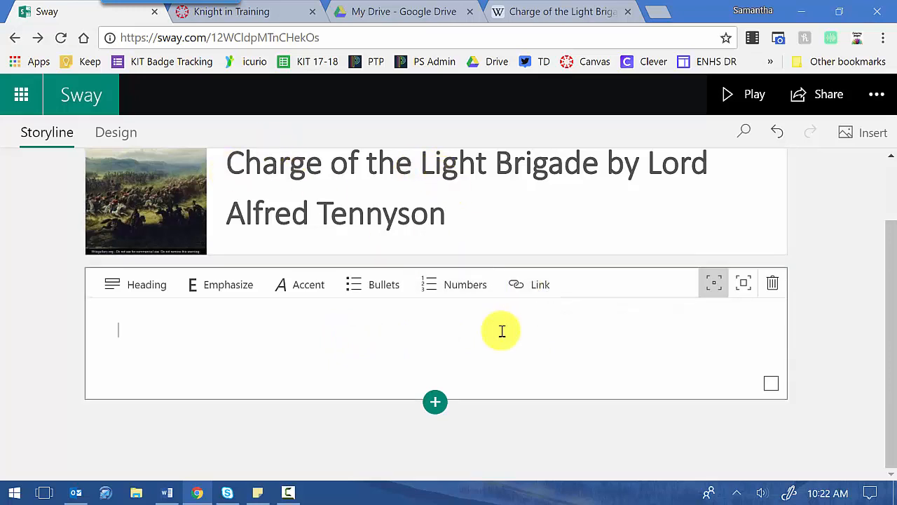
- Add a link in the text card reading "What was the Charge of the Light Brigade?" that opens Wikipedia's Charge of the Light Brigade article
left_click(526, 285)
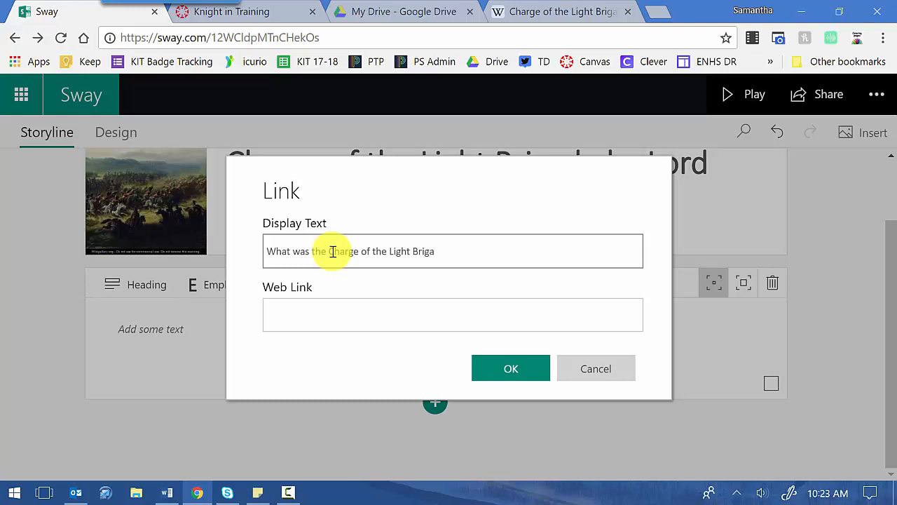
left_click(316, 314)
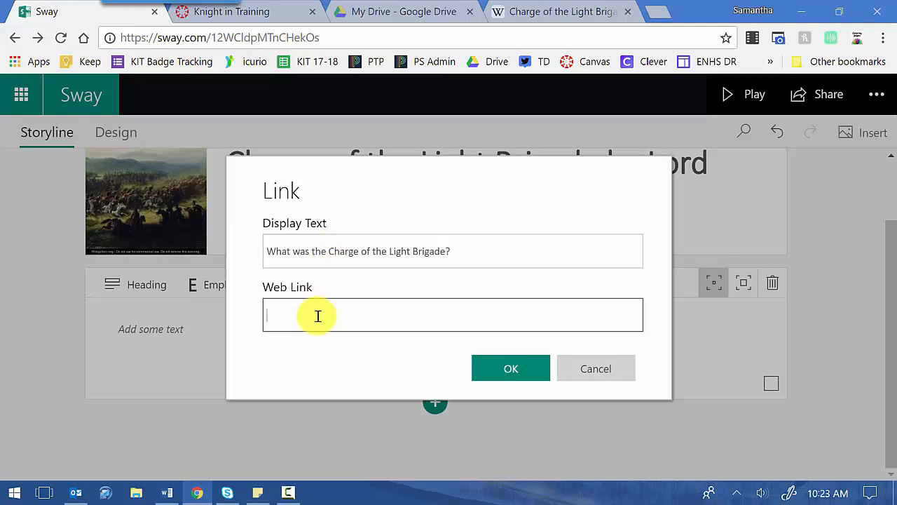
left_click(564, 12)
left_click(415, 37)
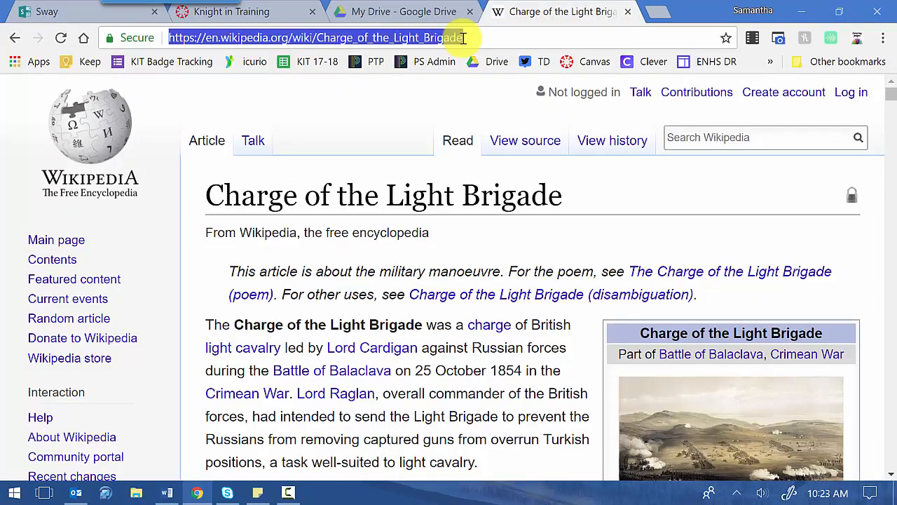
right_click(464, 38)
left_click(492, 95)
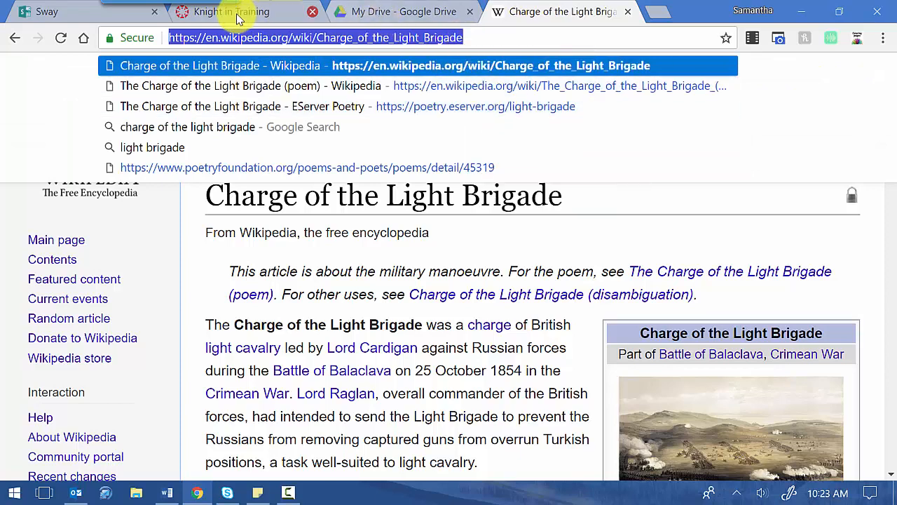
left_click(24, 10)
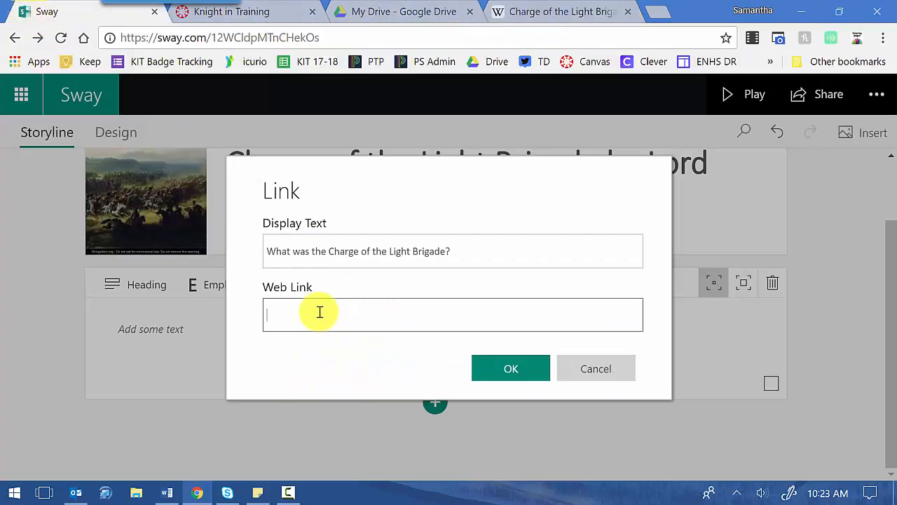
key("ctrl+v")
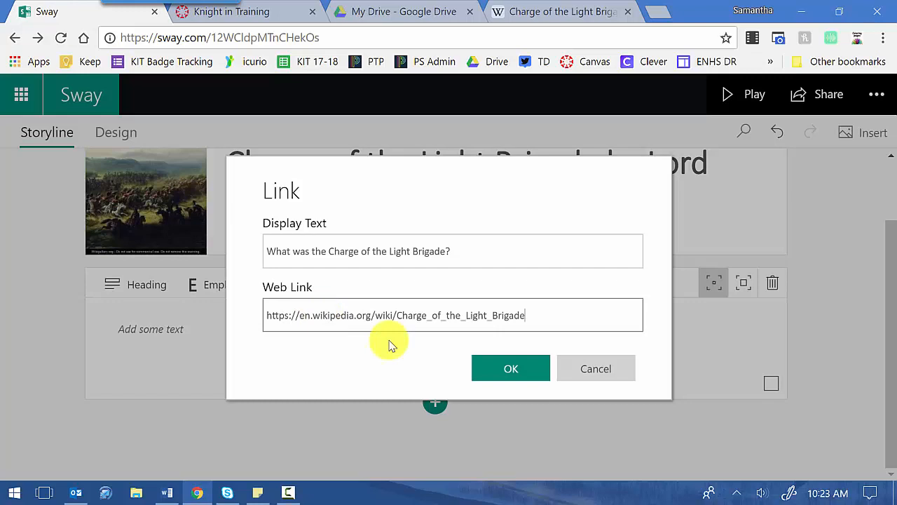
left_click(485, 367)
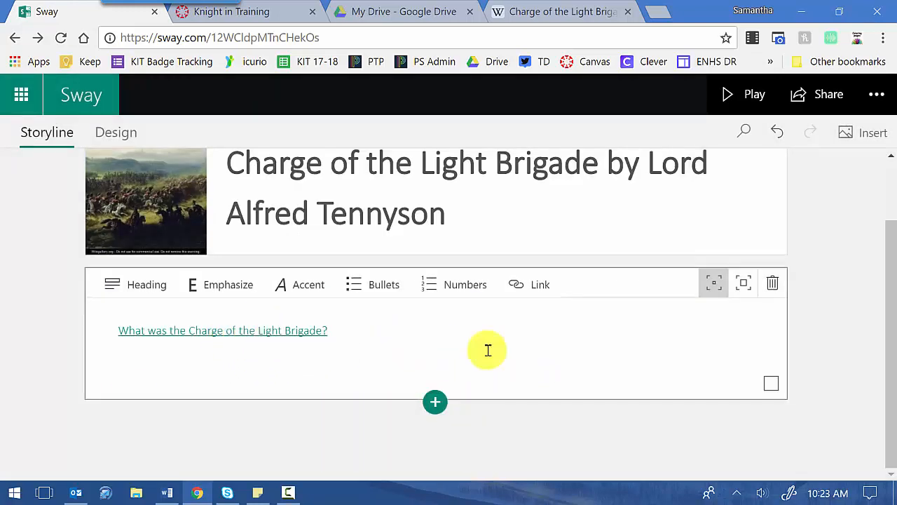
left_click(838, 317)
- Insert a Heading 1 card below the text card and enter "The Poem" as its heading
scroll(879, 293, "down", 1)
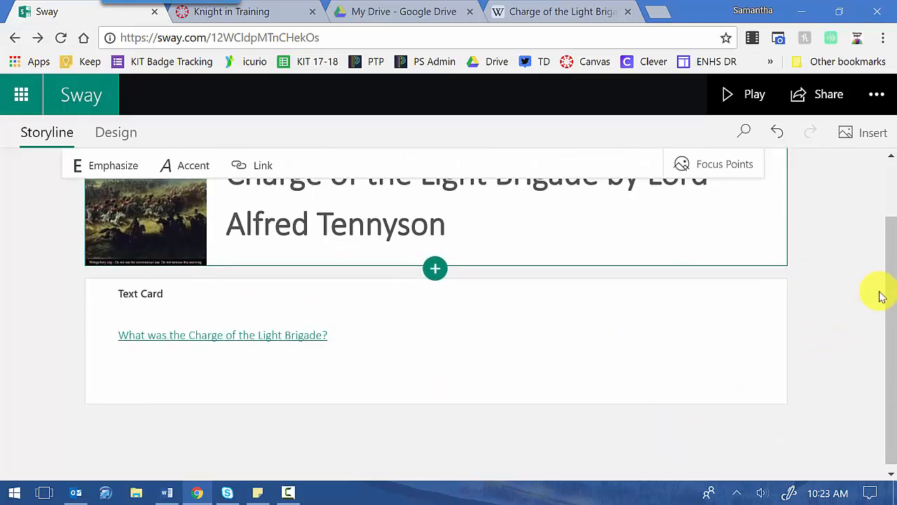
left_click(426, 419)
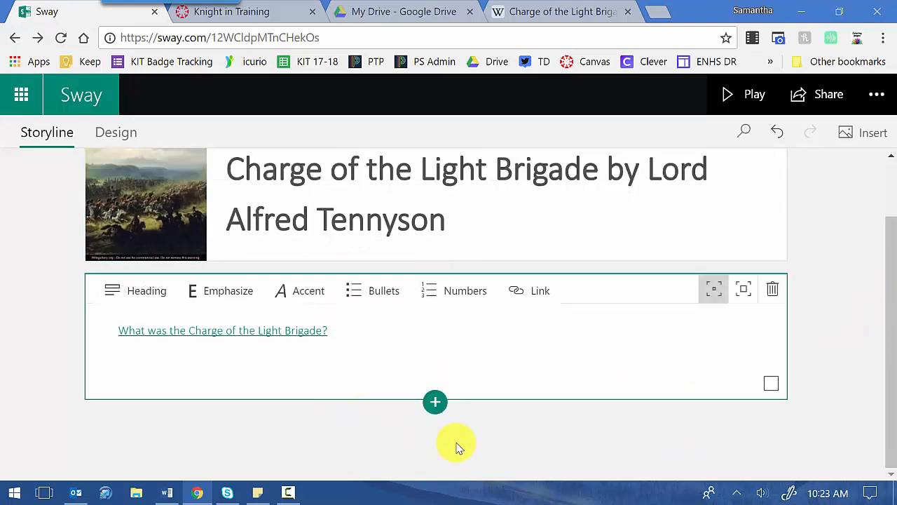
left_click(437, 411)
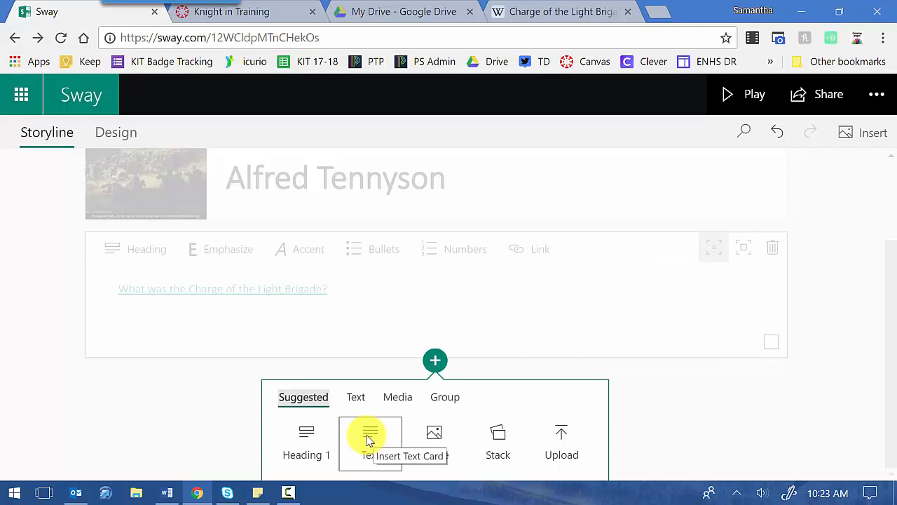
left_click(298, 451)
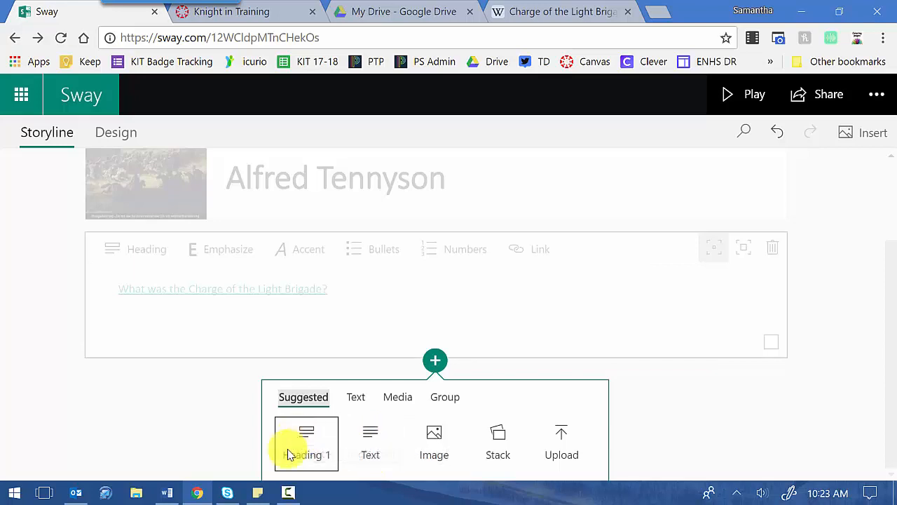
left_click(350, 325)
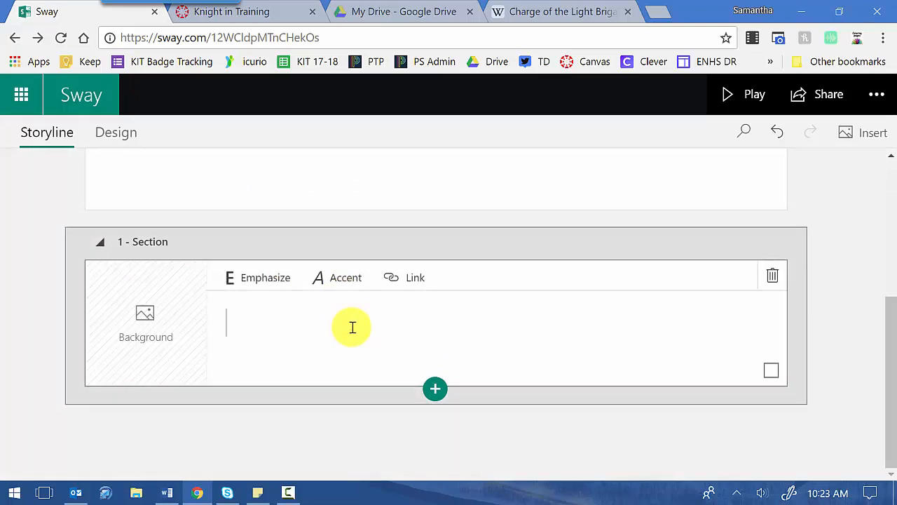
scroll(384, 321, "up", 3)
scroll(385, 322, "down", 3)
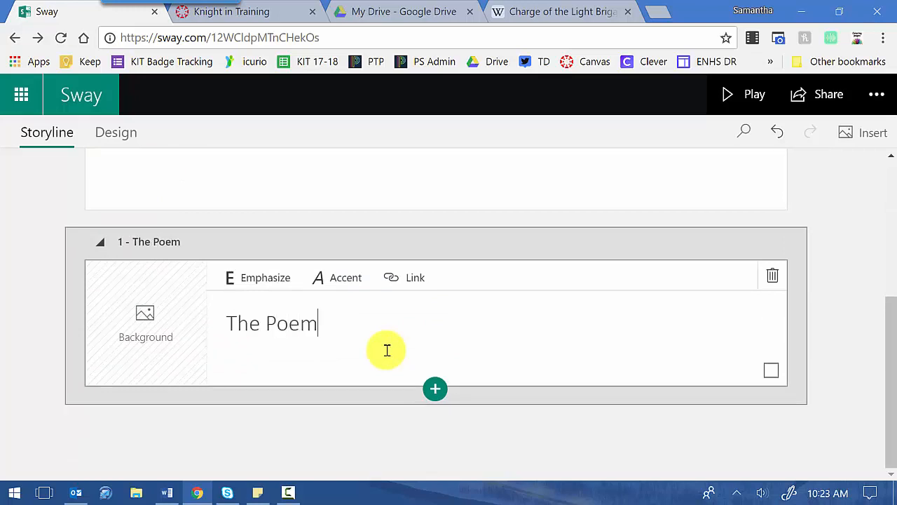
- Set the 600 x 354 cavalry charge painting from the suggested images as the background of "The Poem" heading card
left_click(135, 332)
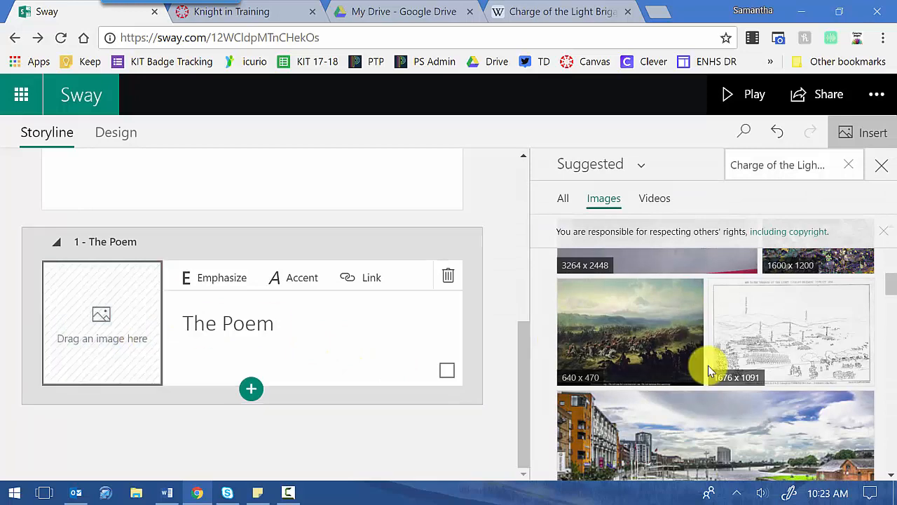
scroll(708, 365, "down", 10)
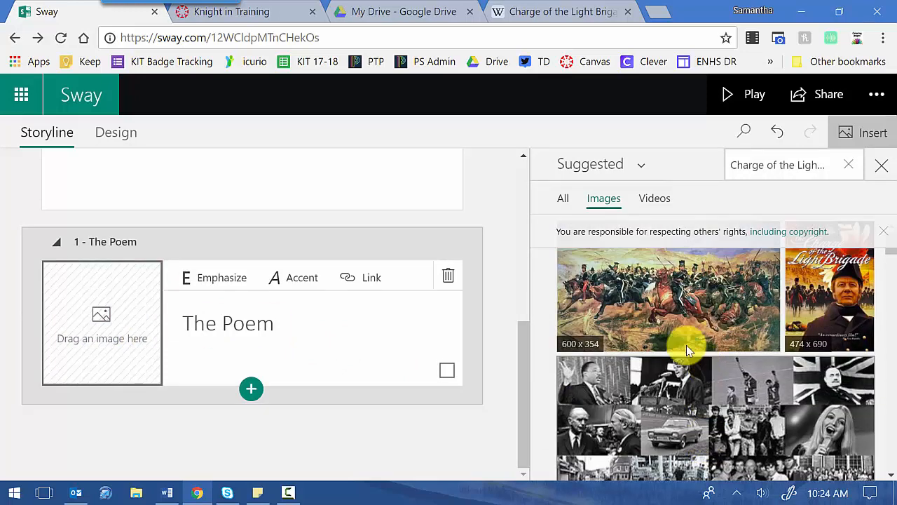
mouse_move(686, 344)
left_mouse_down()
mouse_move(310, 416)
mouse_move(70, 381)
mouse_move(366, 293)
mouse_move(458, 336)
left_mouse_up()
left_click(815, 170)
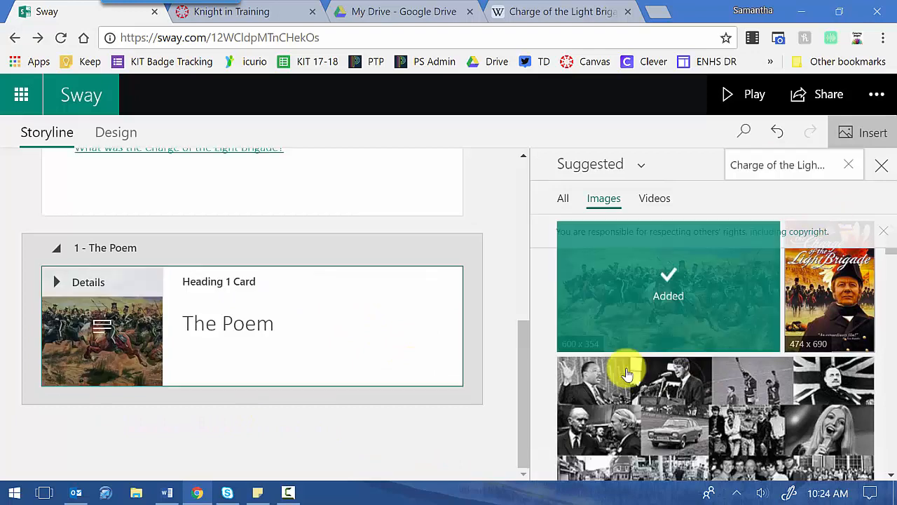
left_click(262, 441)
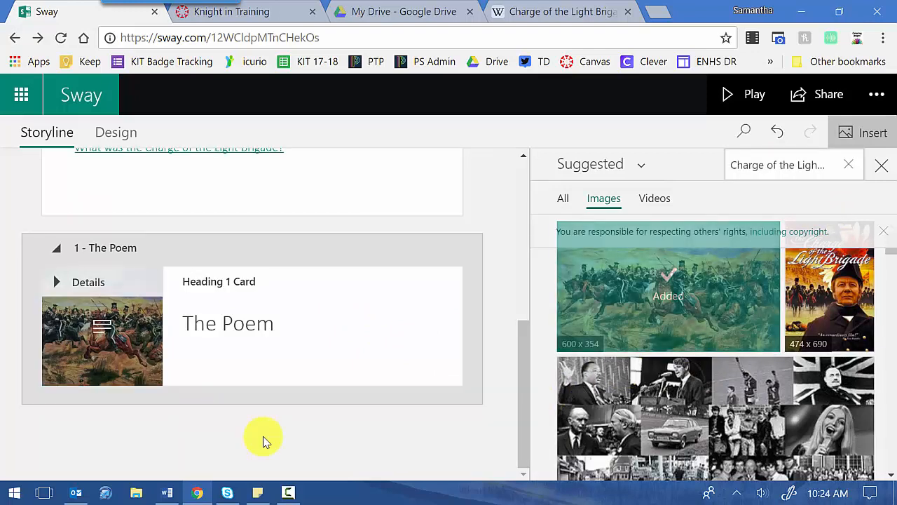
- Insert a text card beneath "The Poem" heading and fill it with the full poem copied from the Word document "charge of the light brigade"
left_click(251, 393)
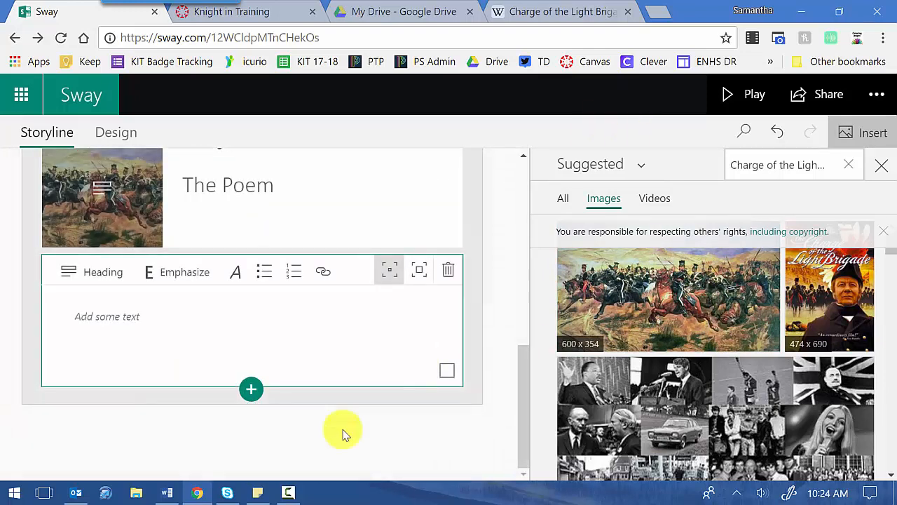
left_click(171, 495)
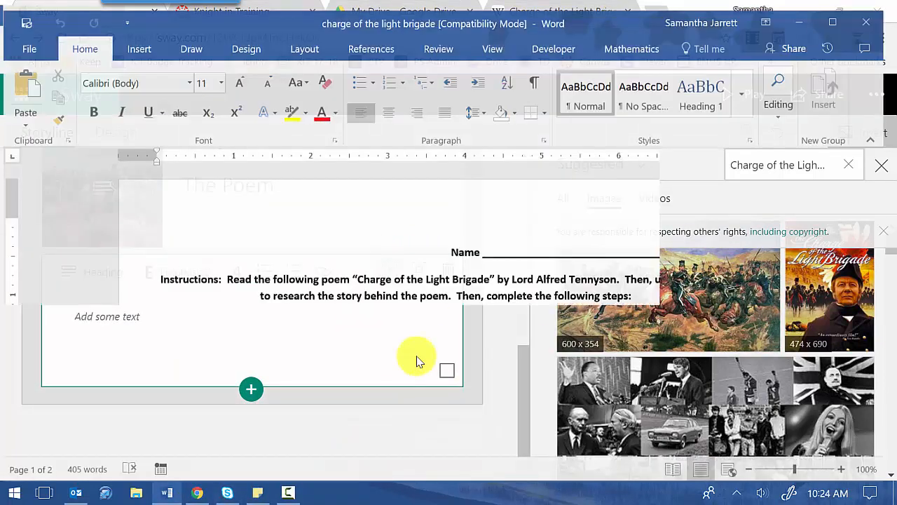
scroll(319, 351, "down", 15)
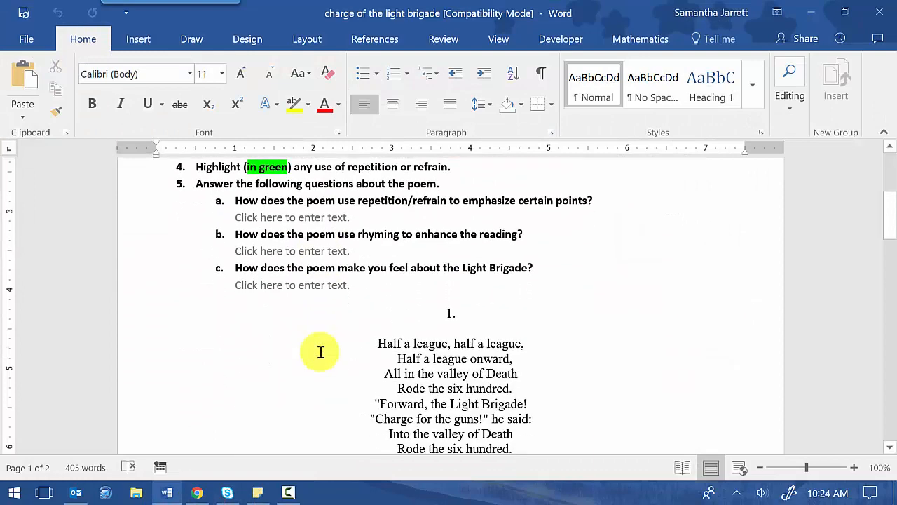
scroll(397, 316, "up", 1)
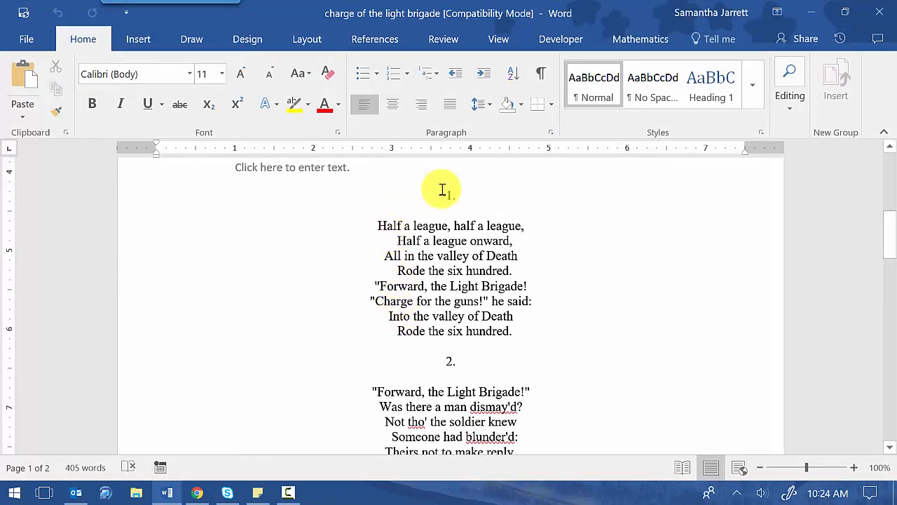
left_click_drag(442, 190, 515, 298)
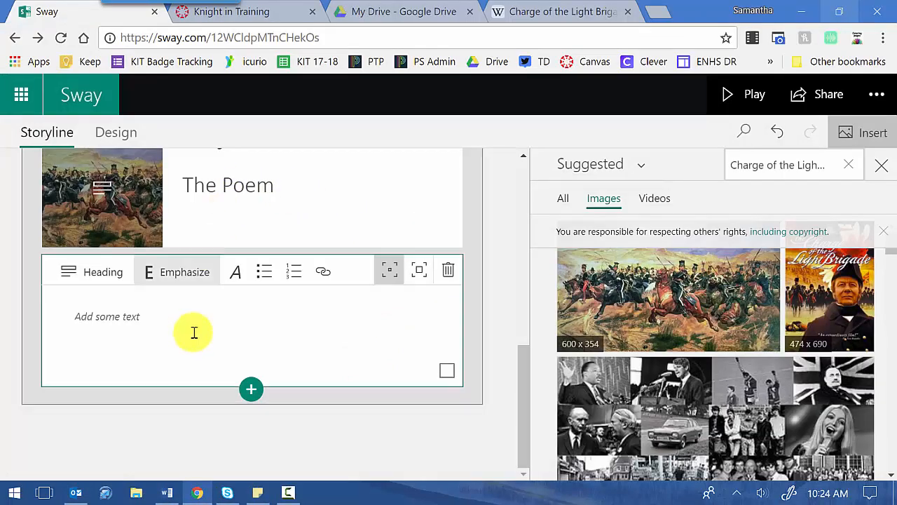
left_click(156, 332)
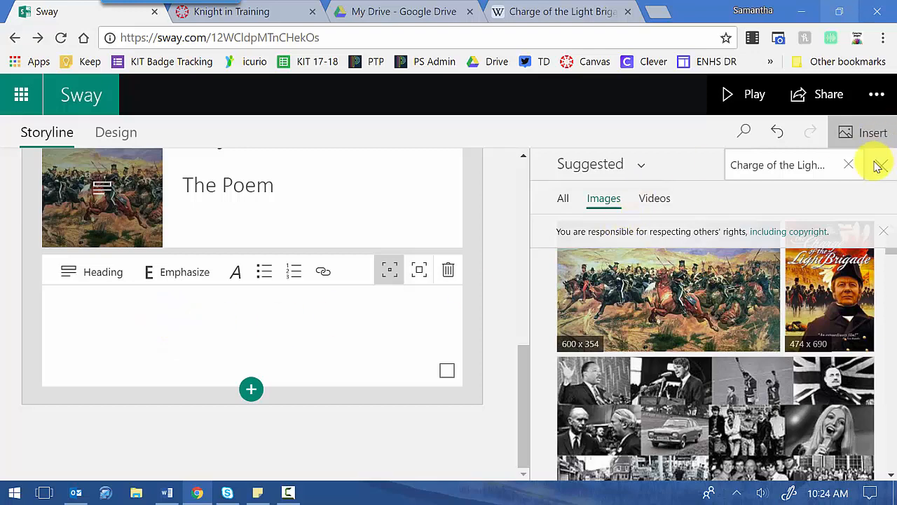
key("ctrl+v")
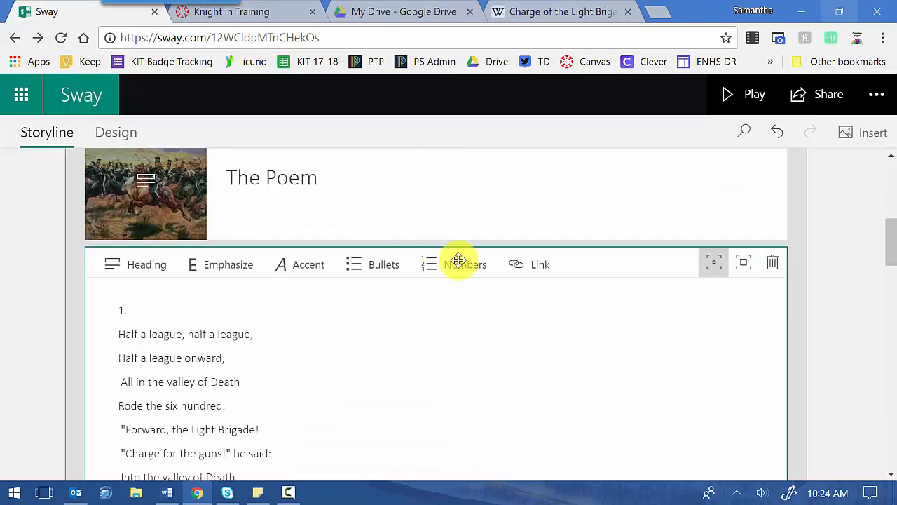
- Insert a video card after the poem's last stanza and add the 6:10 Charge of the Light Brigade video from the suggestions
scroll(488, 283, "down", 12)
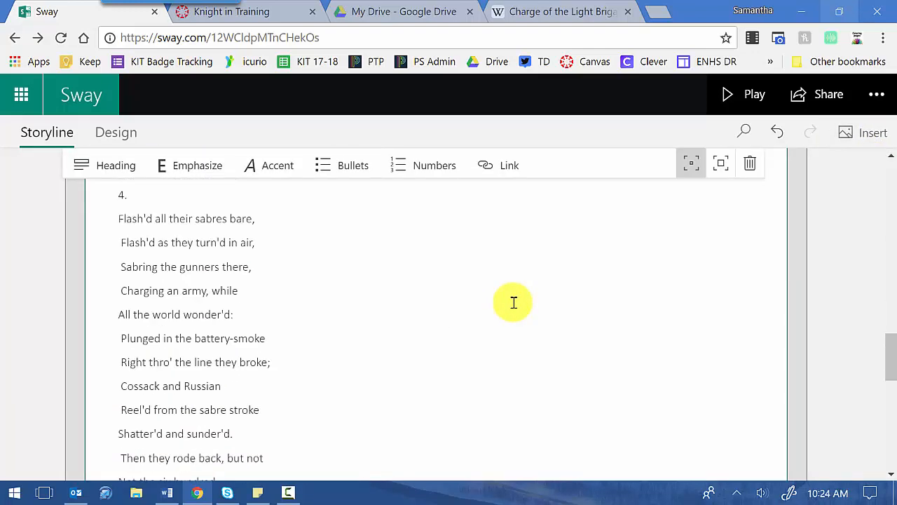
scroll(513, 302, "down", 8)
scroll(746, 304, "up", 5)
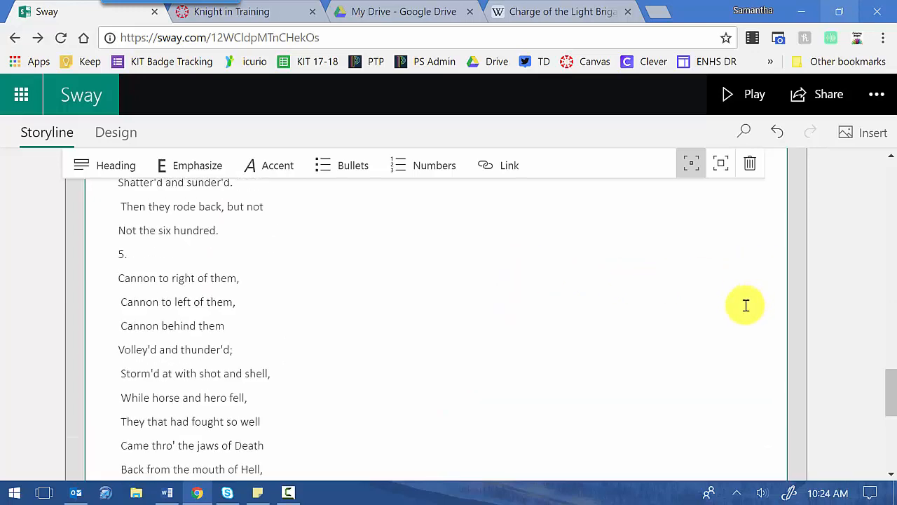
scroll(743, 303, "up", 10)
scroll(742, 302, "down", 10)
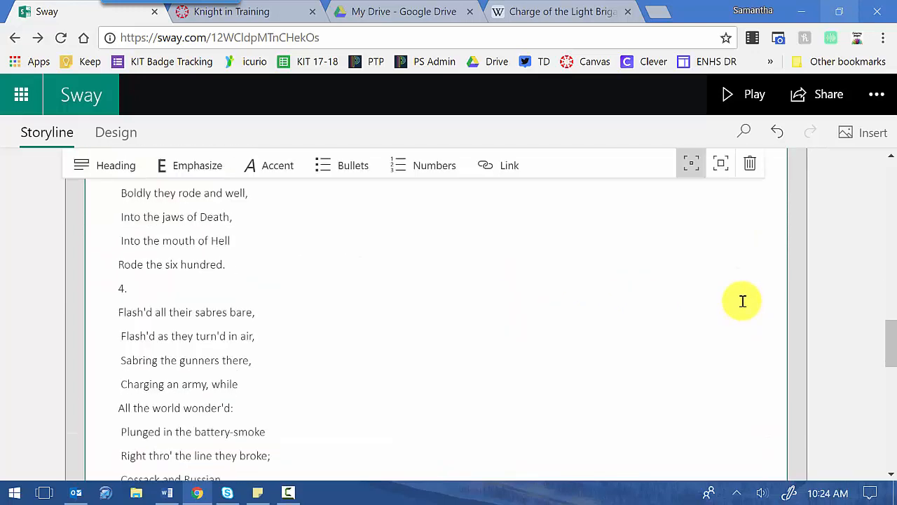
scroll(742, 302, "down", 8)
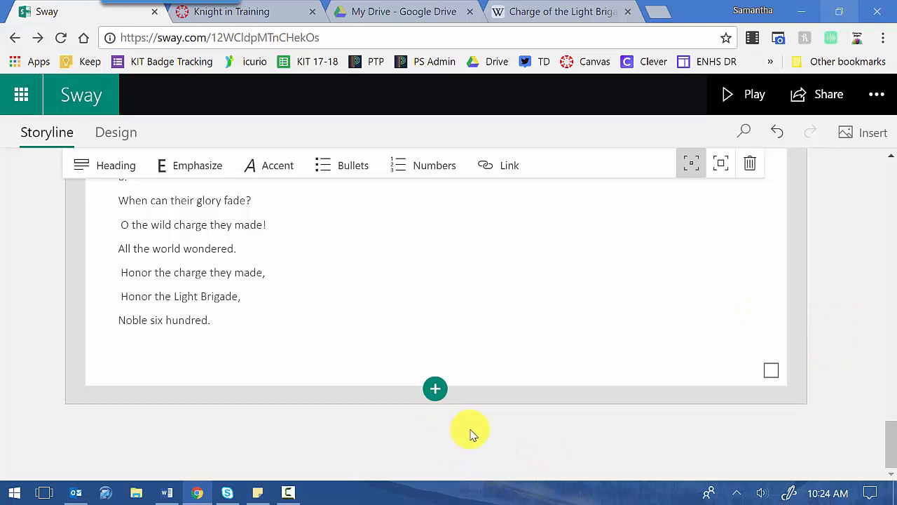
left_click(434, 388)
left_click(398, 397)
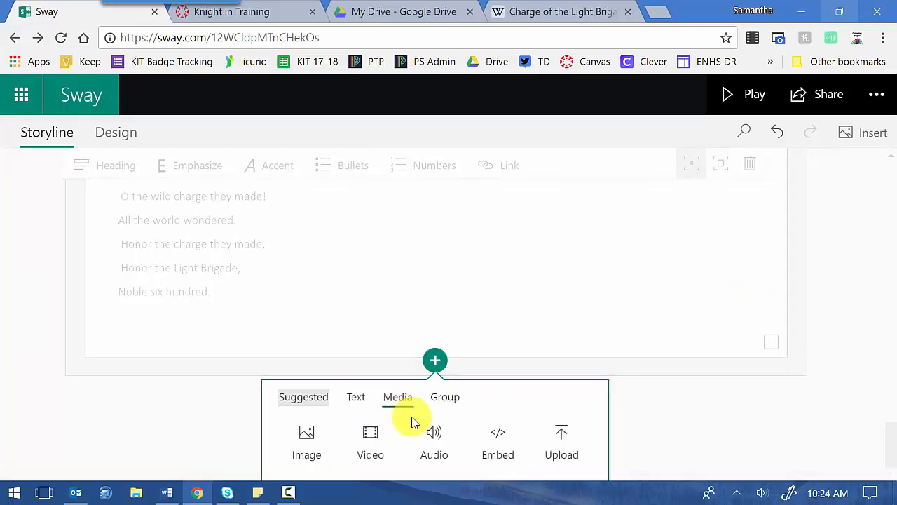
left_click(365, 436)
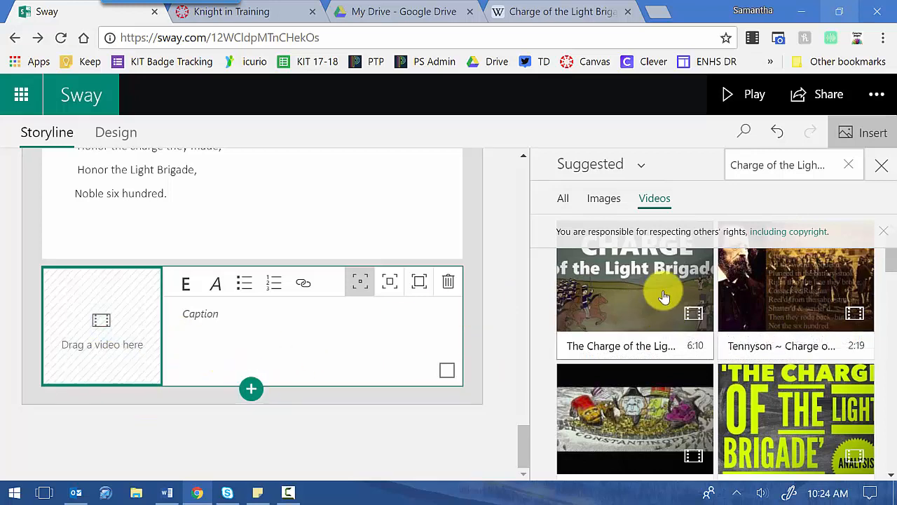
left_click(623, 301)
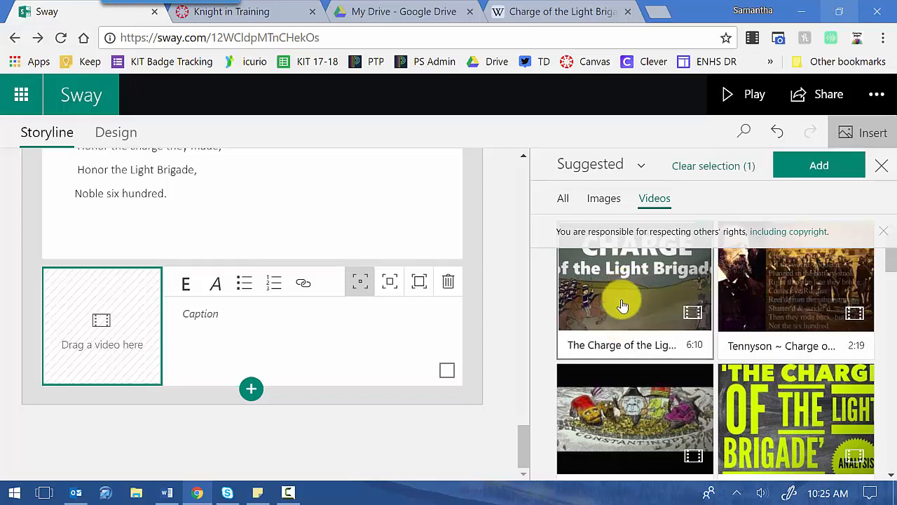
left_click(813, 176)
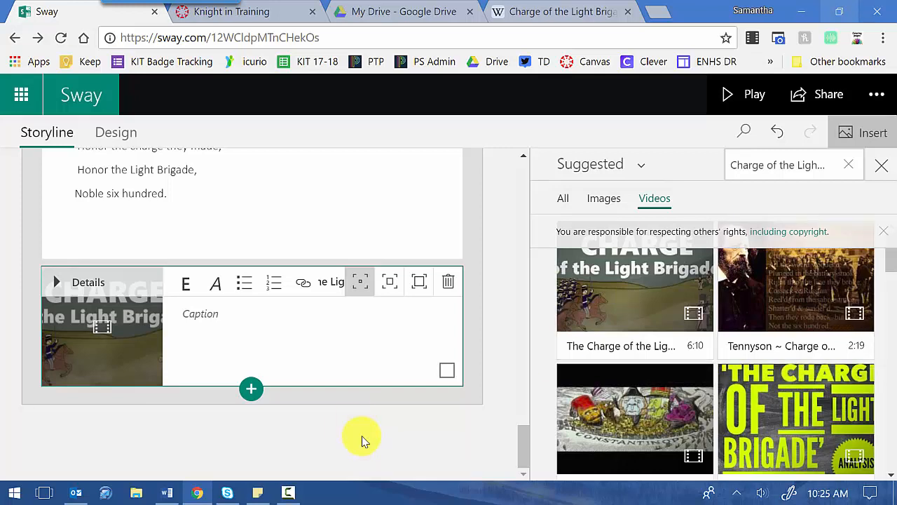
- Close the media suggestions, play the Sway from its title card, and dismiss the "View more" tip
scroll(509, 382, "up", 15)
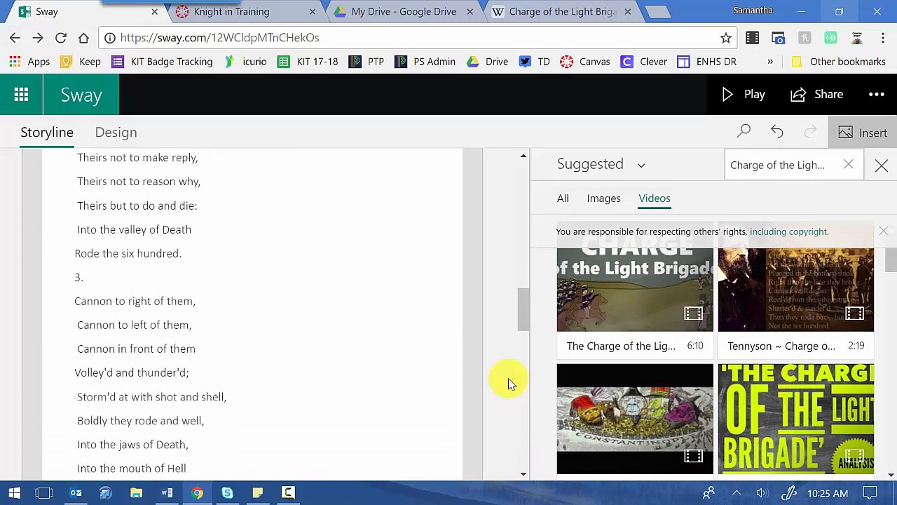
scroll(509, 382, "up", 10)
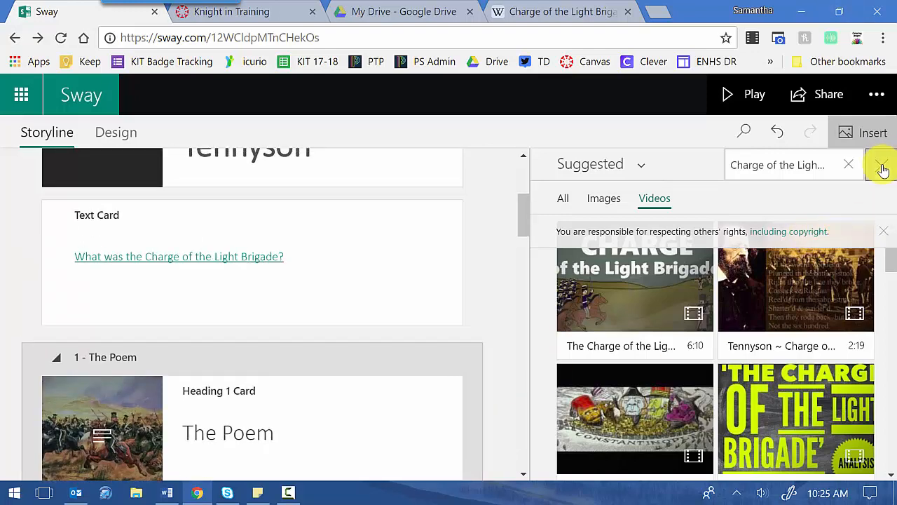
left_click(881, 170)
left_click(772, 279)
scroll(845, 284, "up", 5)
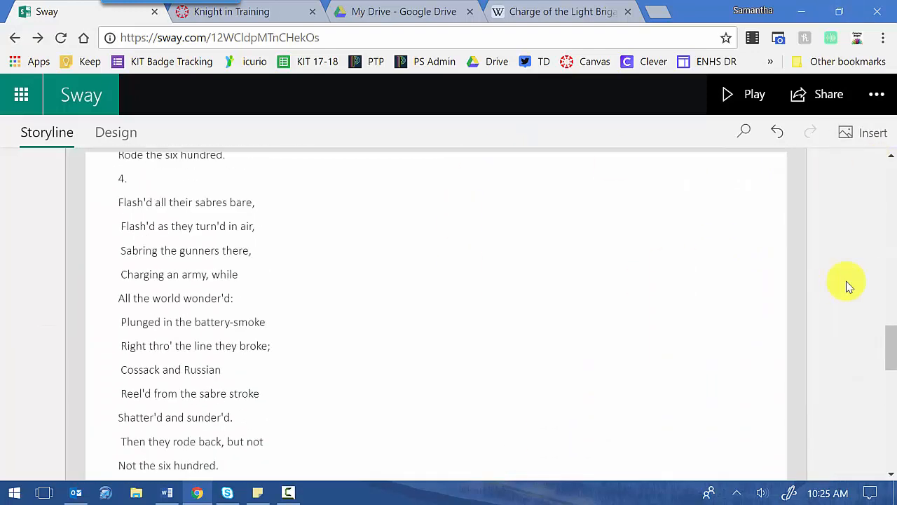
scroll(845, 284, "up", 15)
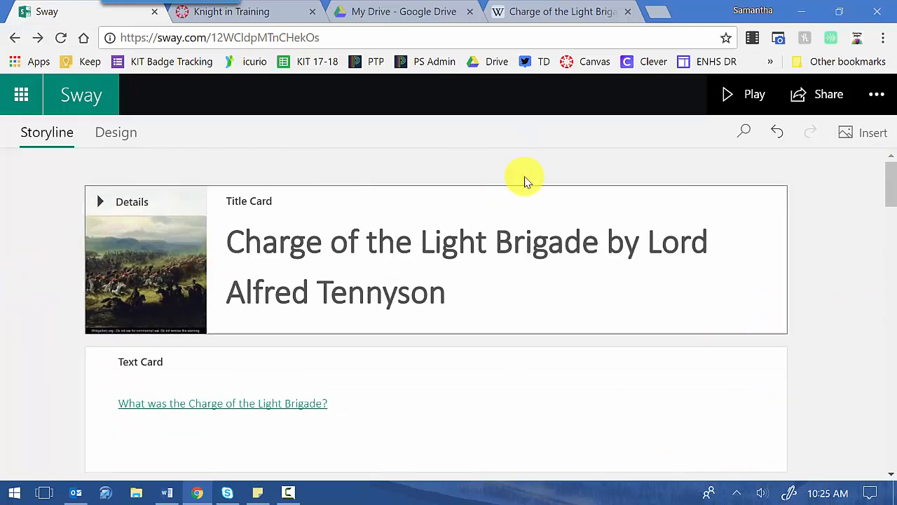
left_click(743, 101)
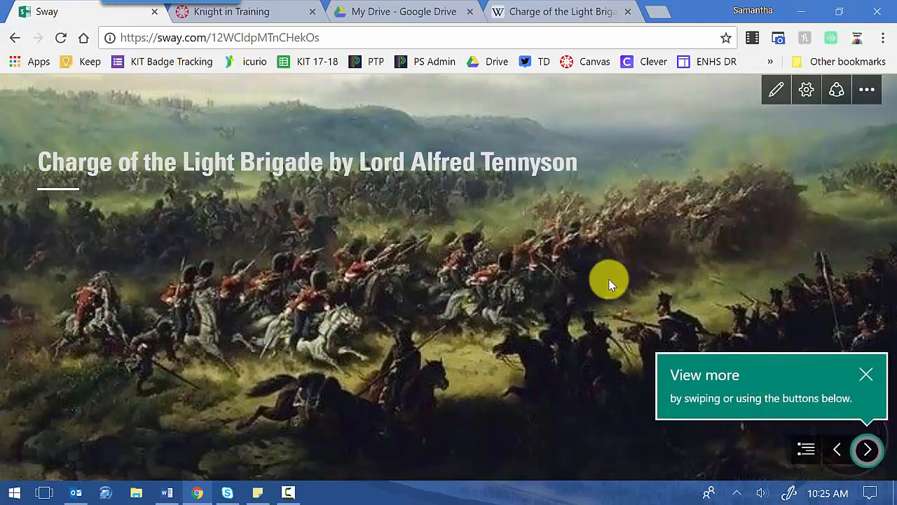
left_click(865, 382)
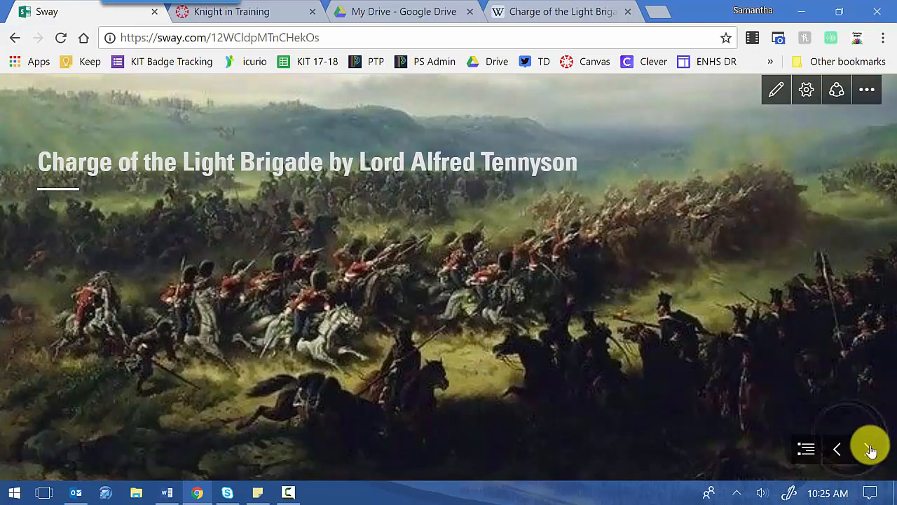
- Page through the playing Sway to check the Wikipedia link, "The Poem" heading, the poem text and the video
left_click(867, 451)
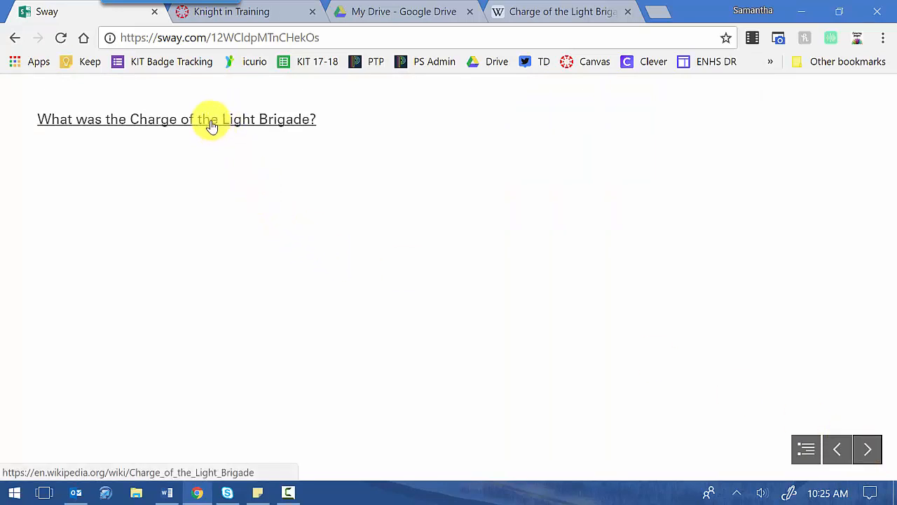
left_click(873, 455)
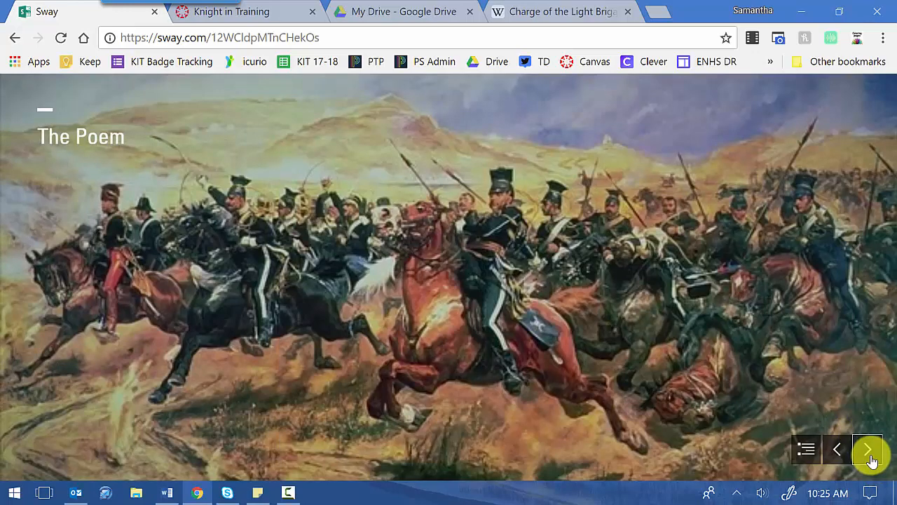
left_click(871, 457)
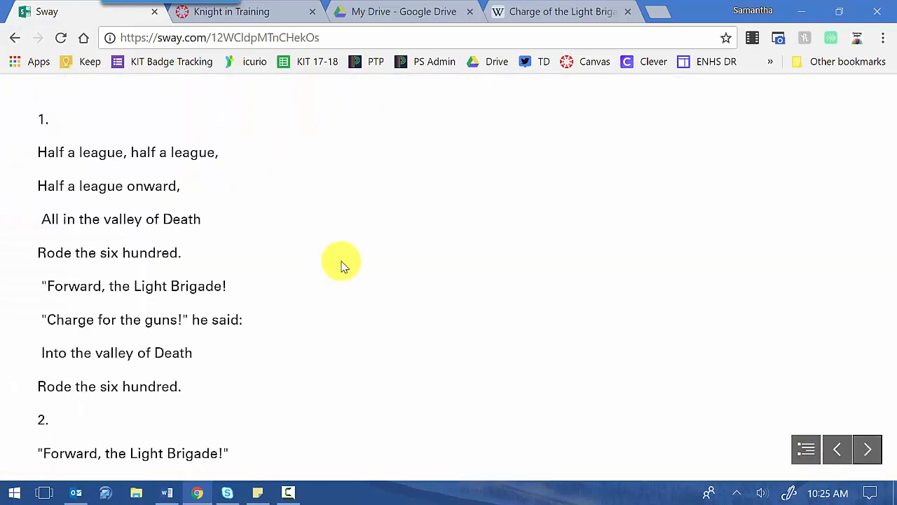
scroll(357, 257, "down", 1)
scroll(357, 257, "down", 20)
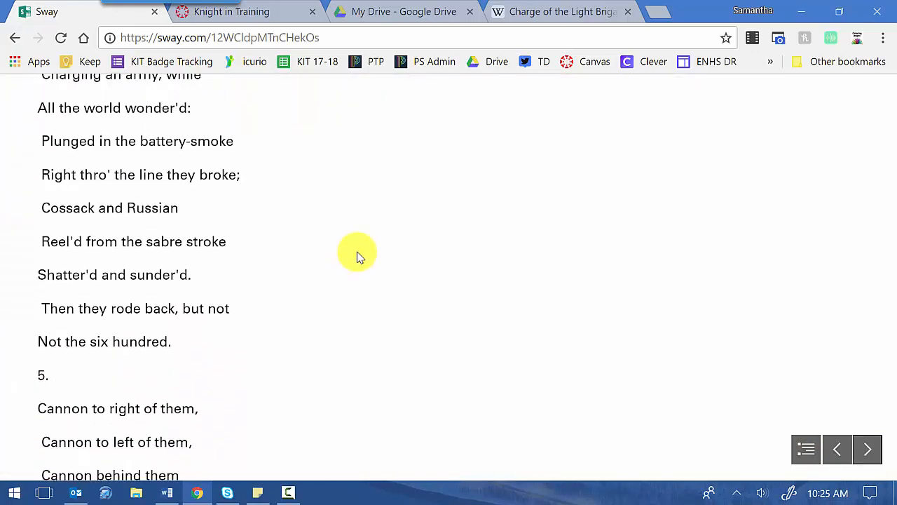
scroll(359, 256, "down", 3)
left_click(873, 451)
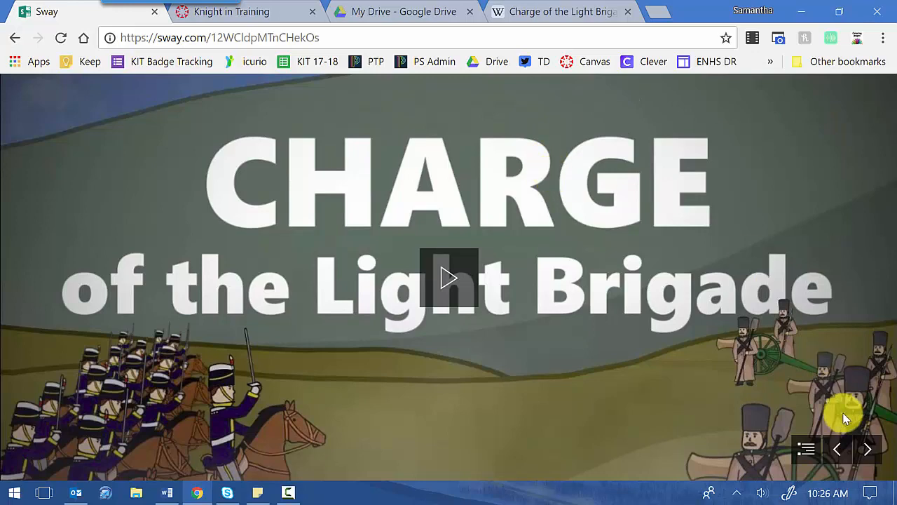
left_click(866, 449)
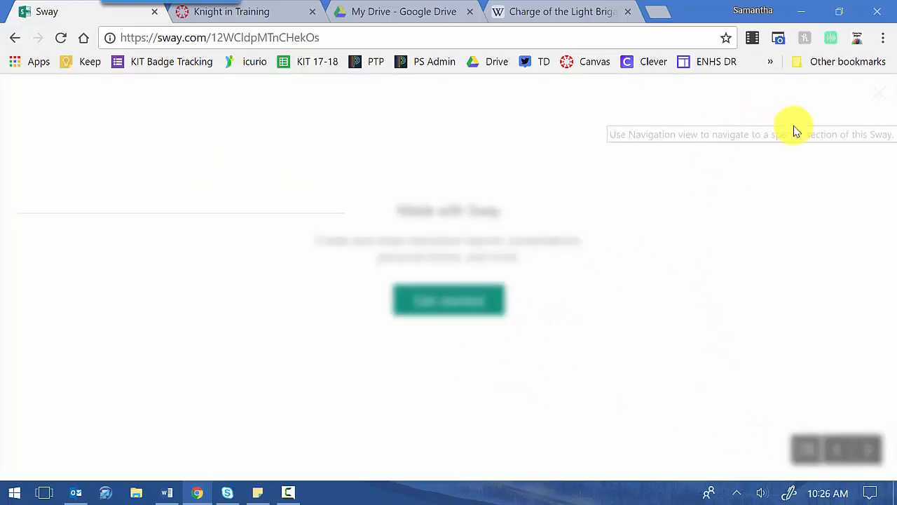
left_click(881, 98)
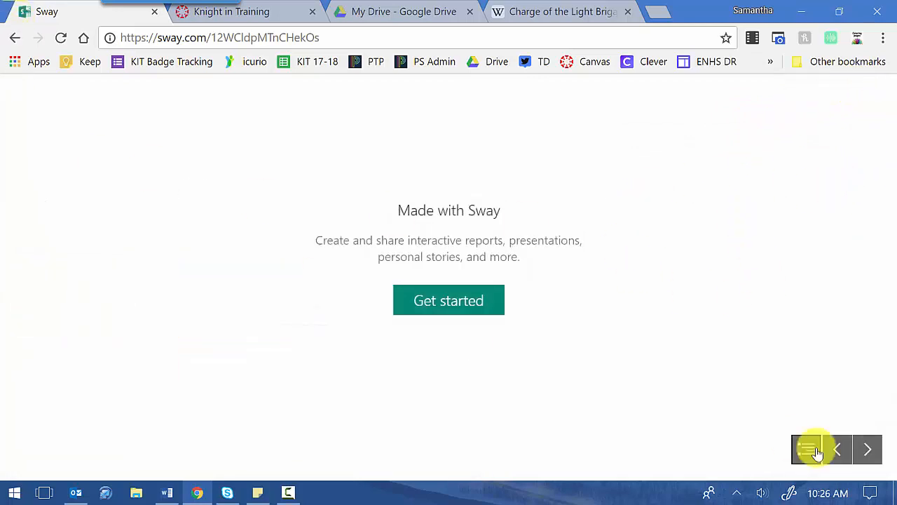
left_click(849, 455)
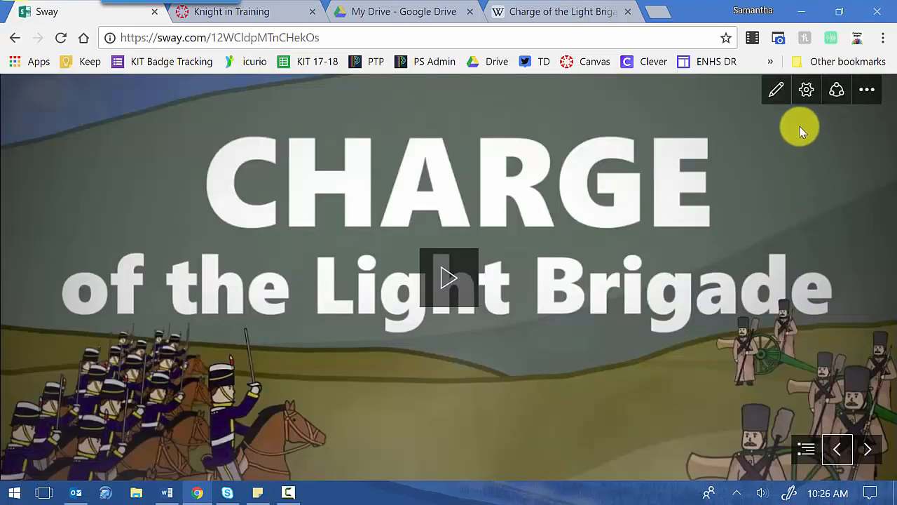
- Return to editing and move the video card between the Wikipedia link card and "The Poem" section, placing the cursor in its caption
left_click(777, 91)
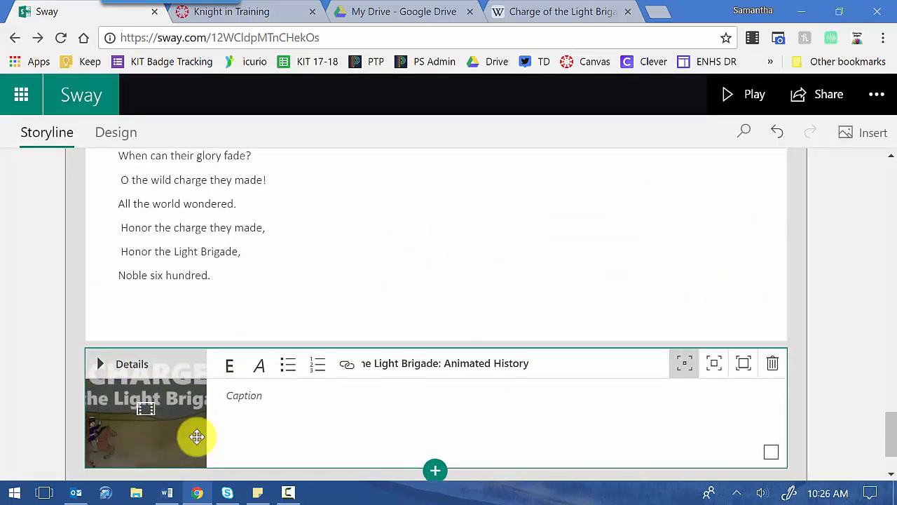
left_click_drag(197, 403, 224, 337)
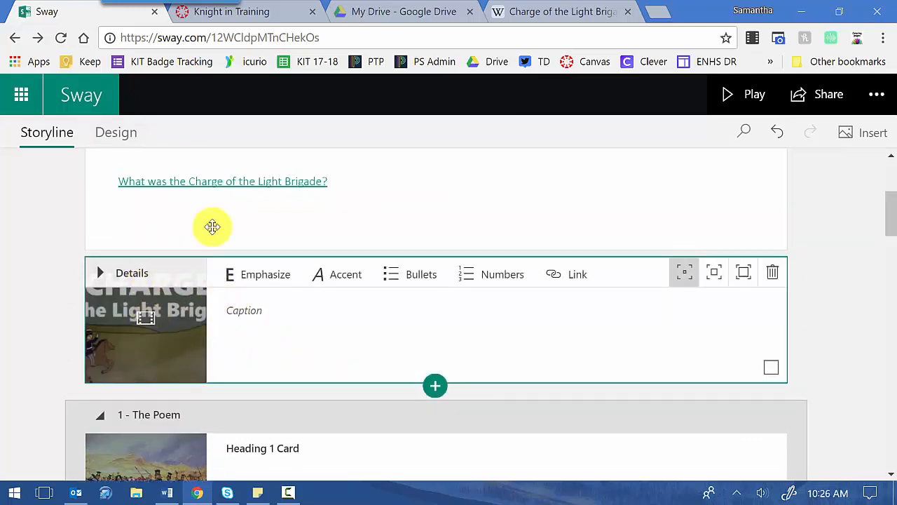
left_click(288, 317)
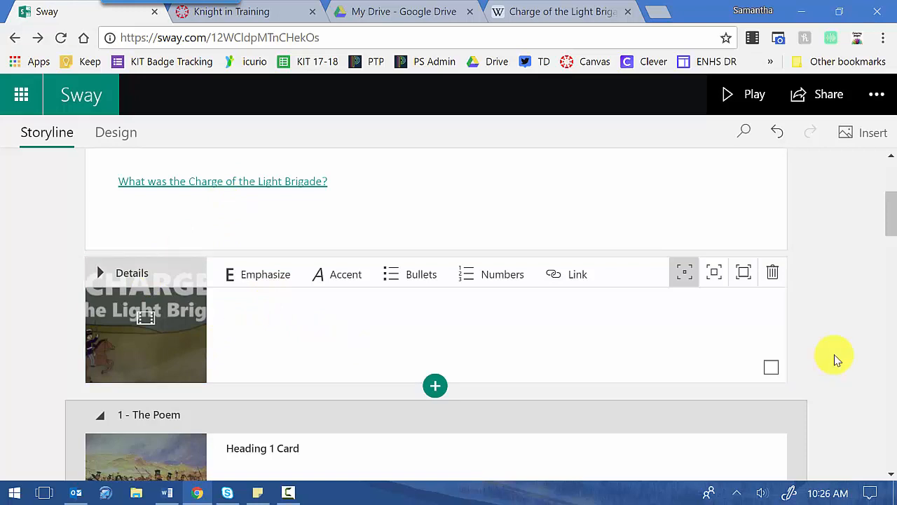
- Review the rearranged cards, preview the Sway in Design view, and return to the Storyline
scroll(836, 356, "down", 3)
scroll(836, 356, "up", 5)
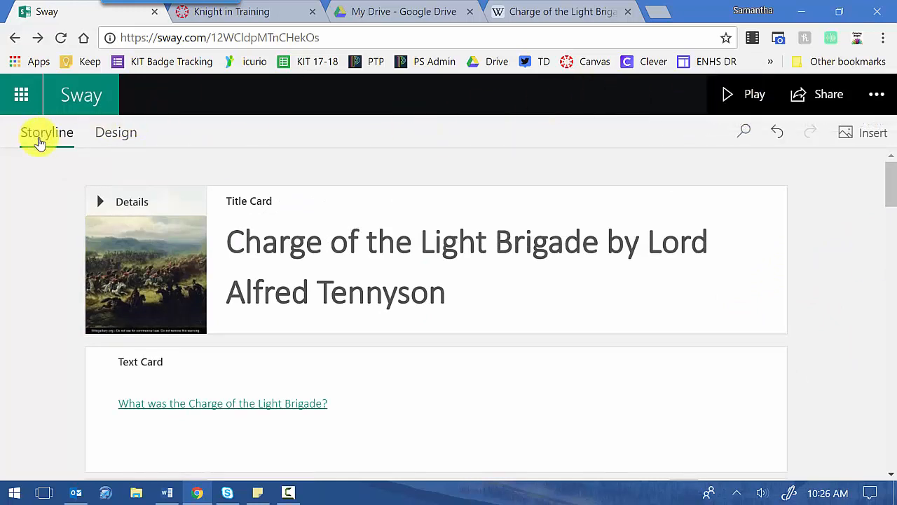
left_click(126, 136)
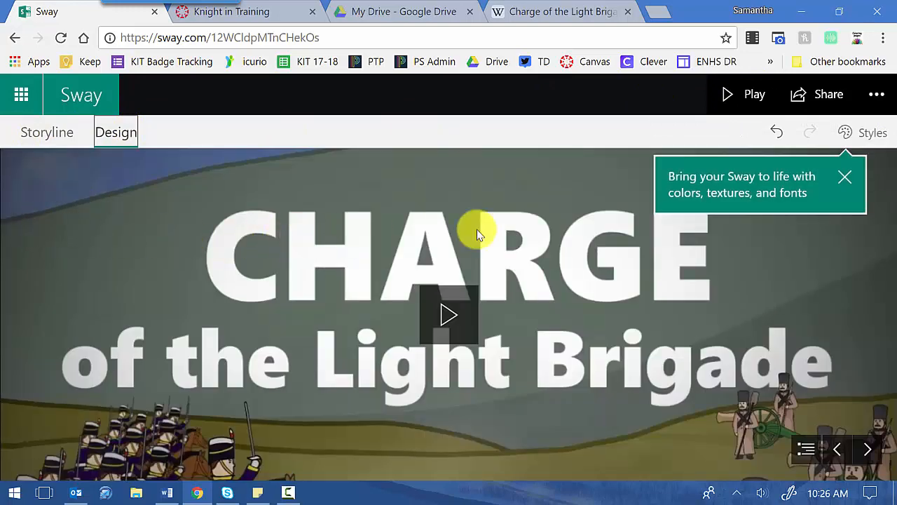
left_click(43, 138)
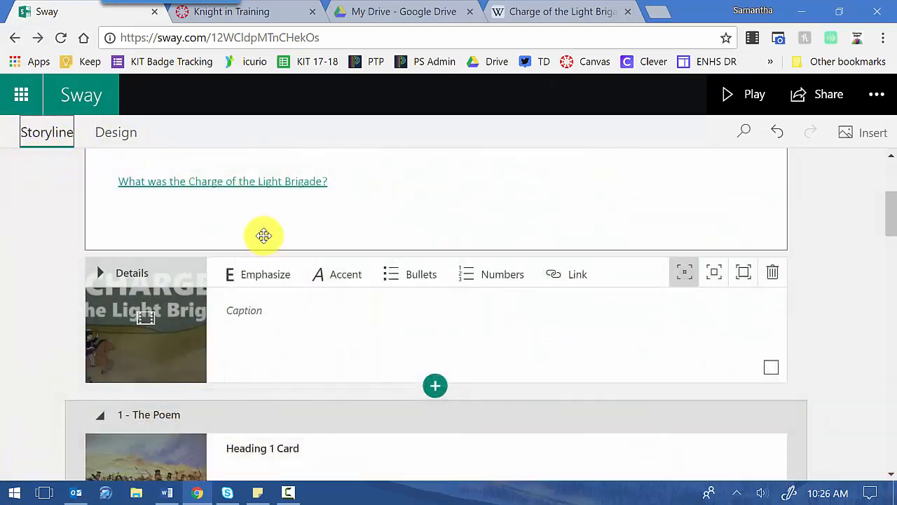
- Open the design styles, dismiss the remixing tip, and set the Sway's layout to Vertical
scroll(232, 332, "down", 3)
scroll(230, 334, "up", 5)
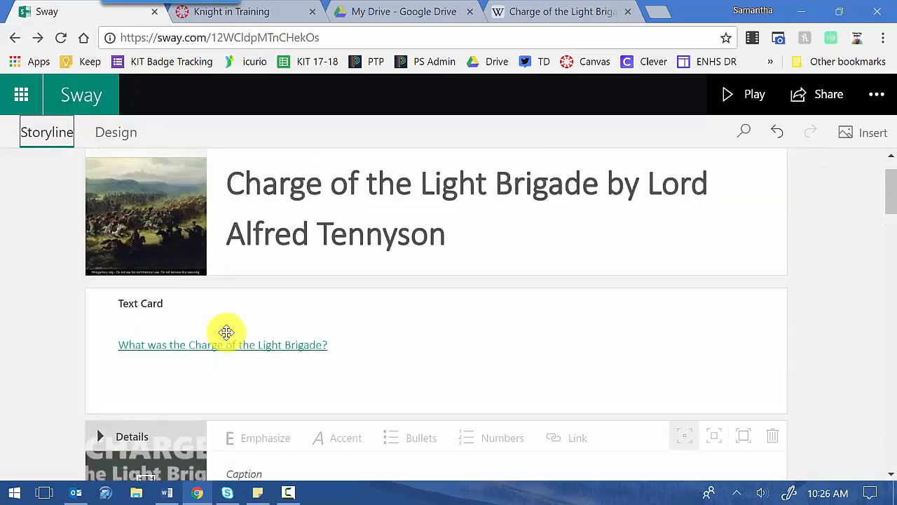
left_click(112, 132)
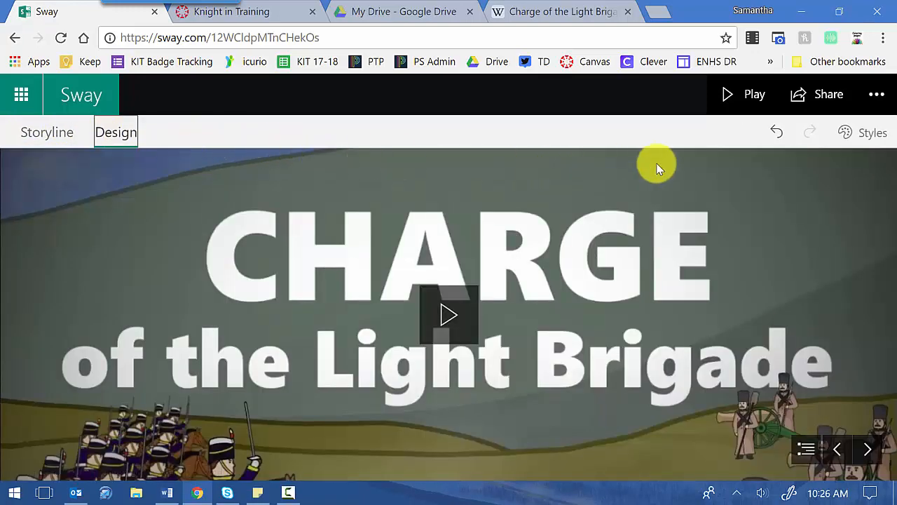
left_click(850, 134)
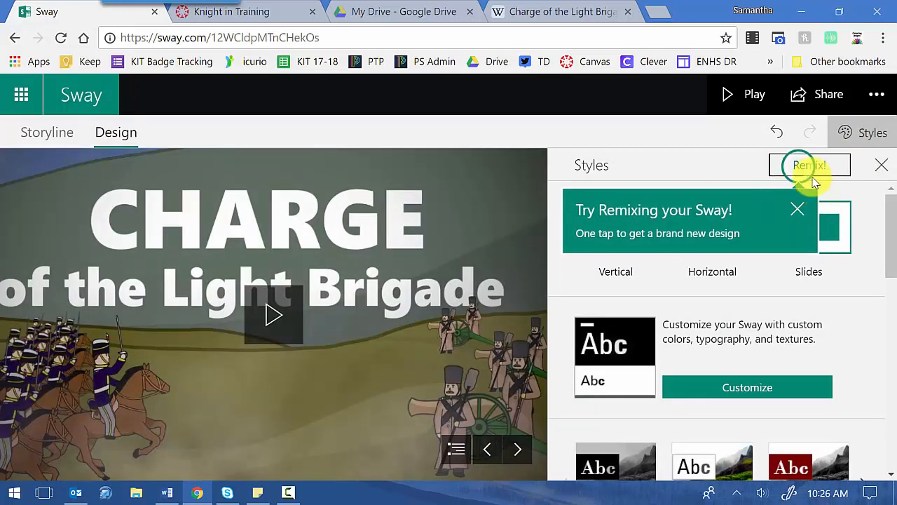
left_click(797, 210)
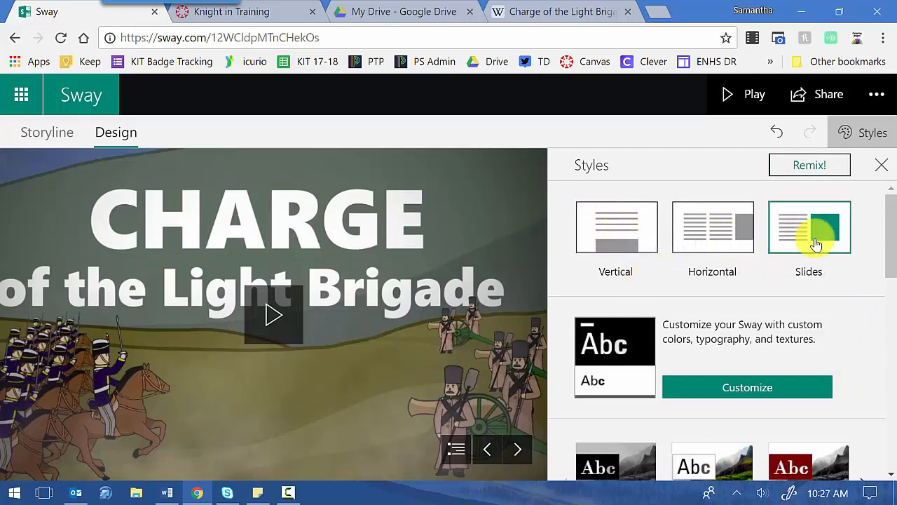
left_click(626, 250)
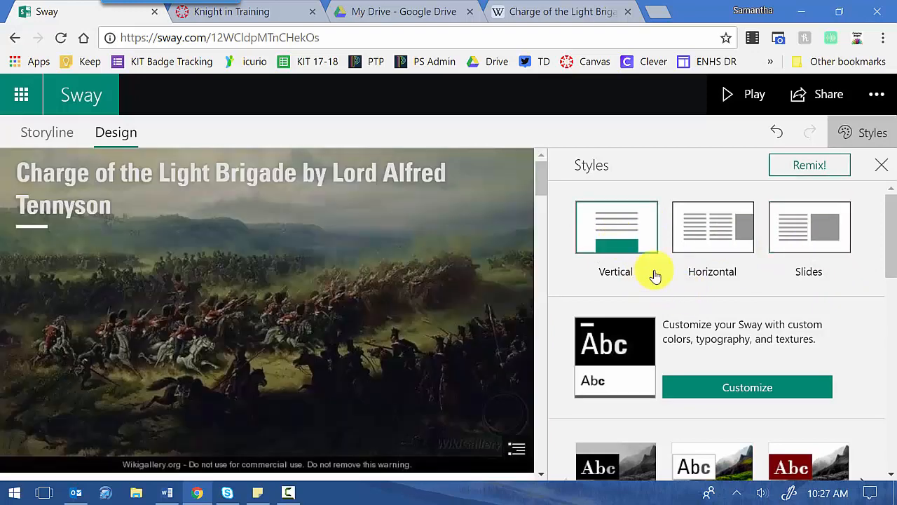
- Browse the style variations, apply the crosshatch-patterned one with red handwritten lettering, and close the styles
scroll(655, 274, "down", 1)
scroll(775, 284, "down", 1)
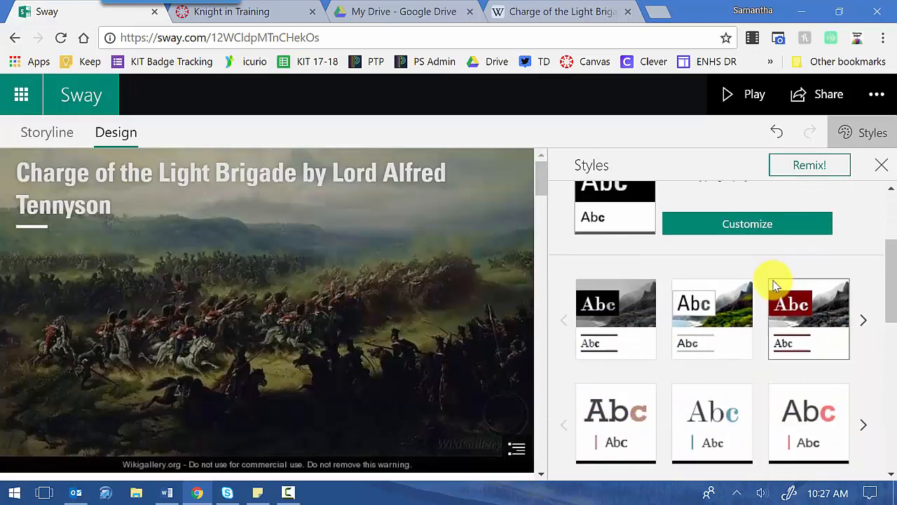
scroll(743, 357, "down", 1)
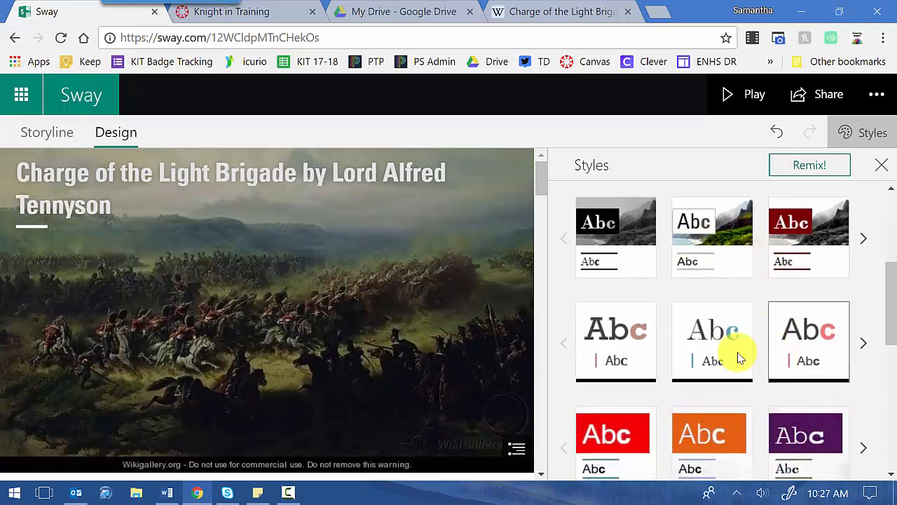
scroll(616, 366, "down", 2)
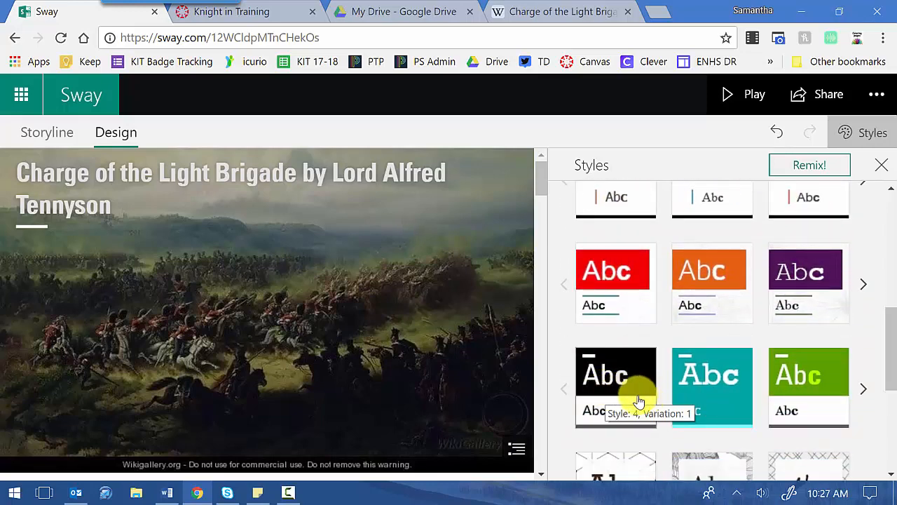
scroll(636, 401, "down", 3)
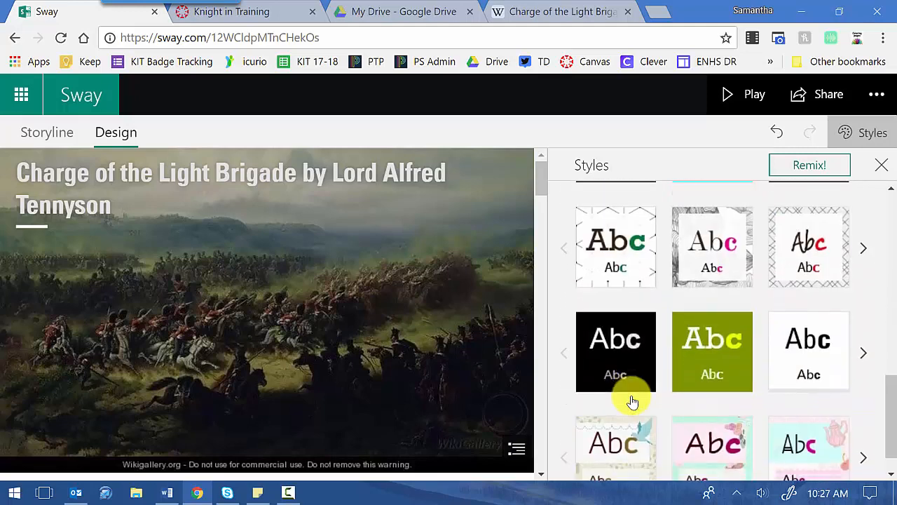
scroll(632, 401, "down", 1)
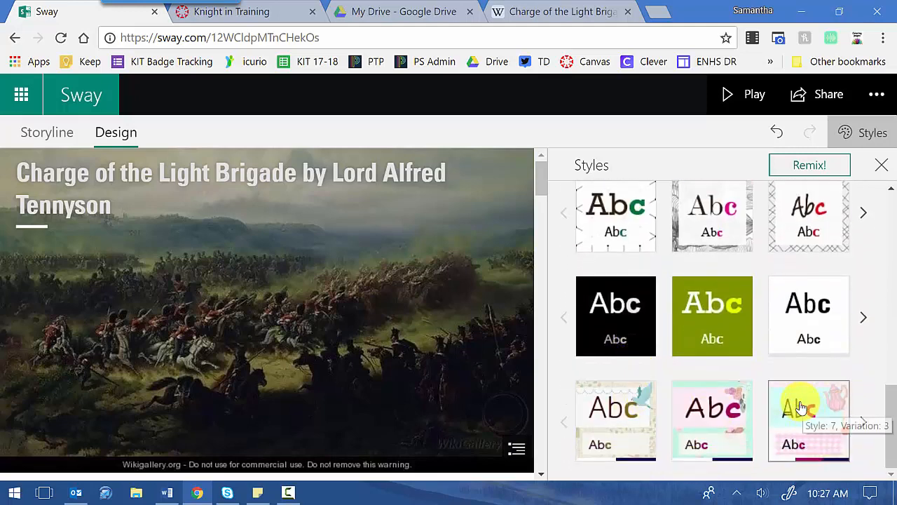
scroll(800, 407, "up", 2)
left_click(800, 379)
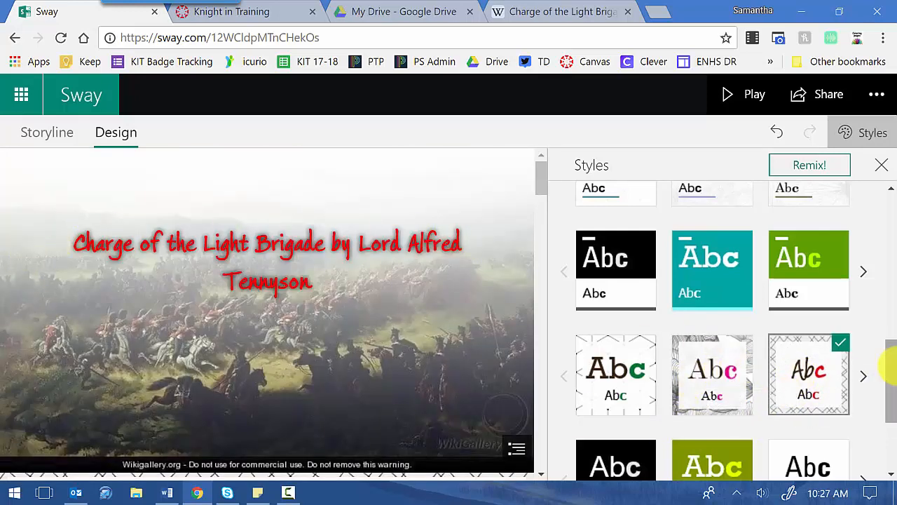
left_click(880, 170)
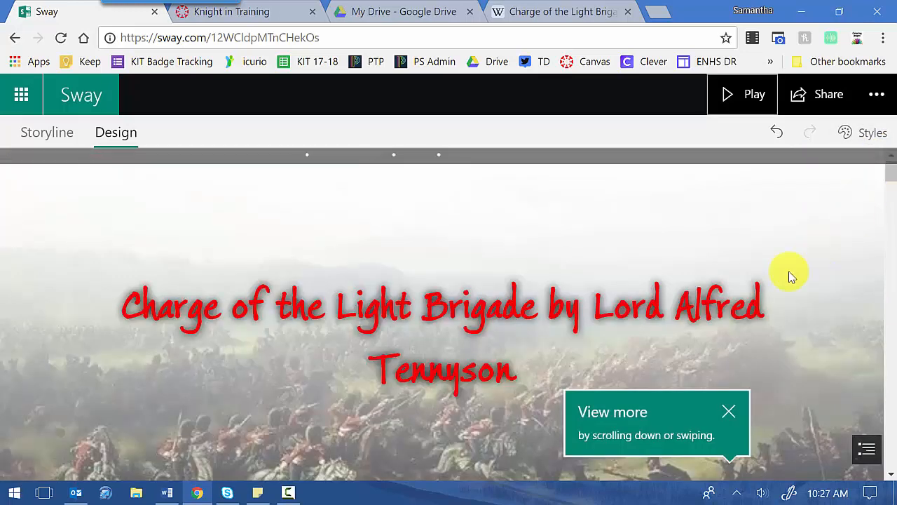
- Return to the Storyline and play the restyled Sway
left_click(36, 134)
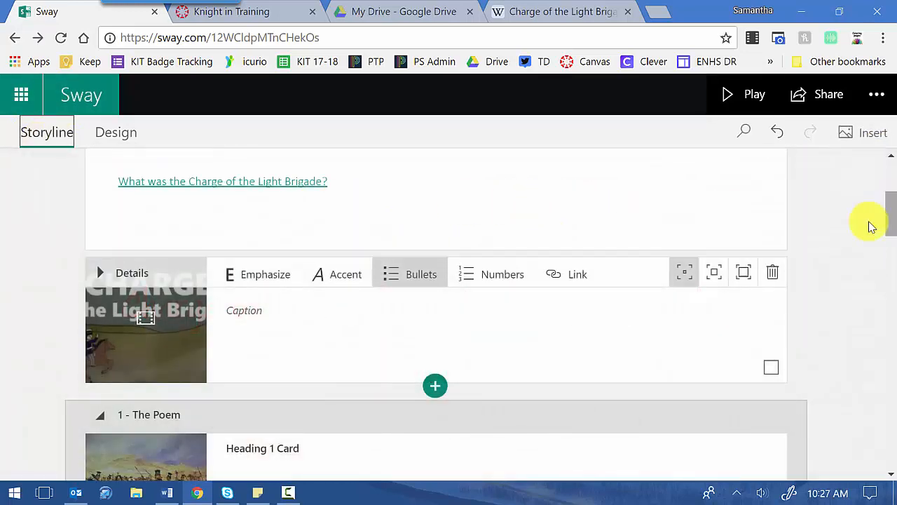
scroll(826, 242, "up", 3)
left_click(754, 94)
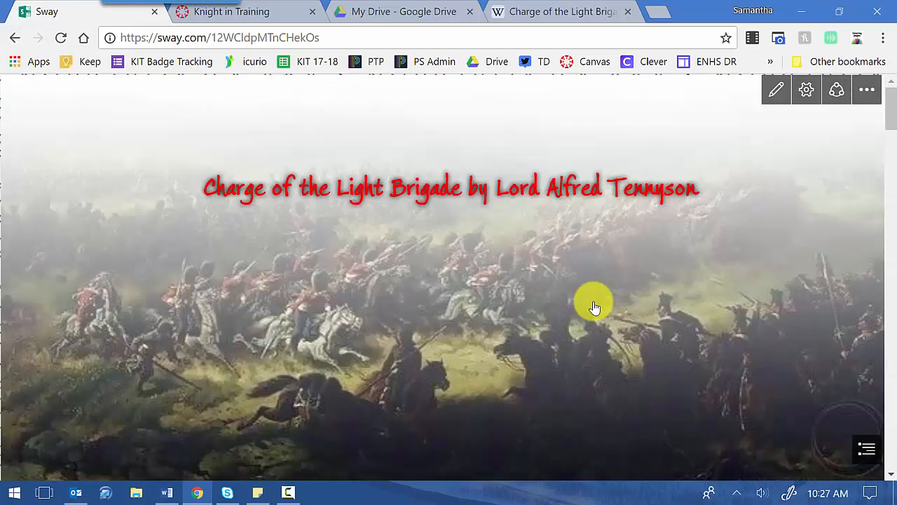
- Review the playing Sway's title, Wikipedia link, video, "The Poem" heading and poem text through to the end, and return to the title
scroll(579, 297, "down", 2)
scroll(569, 284, "up", 2)
scroll(569, 287, "down", 2)
scroll(568, 260, "down", 2)
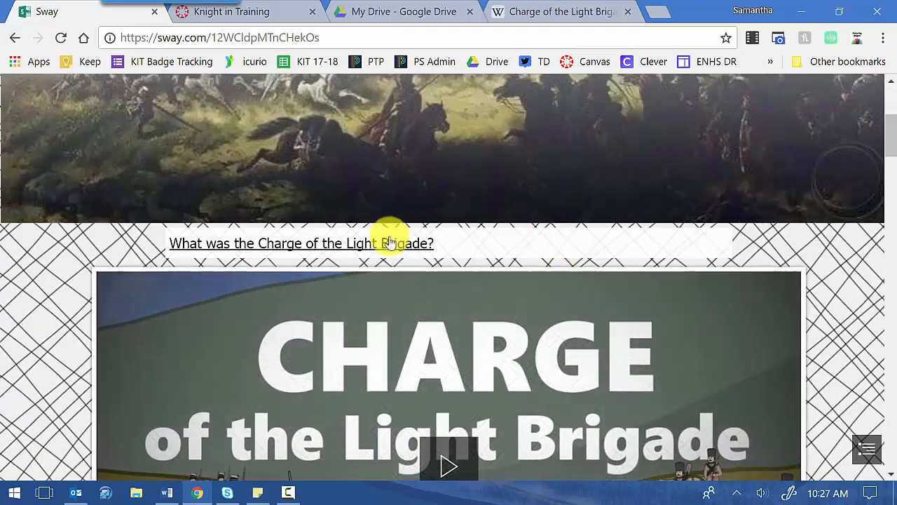
scroll(395, 210, "up", 2)
scroll(397, 185, "up", 2)
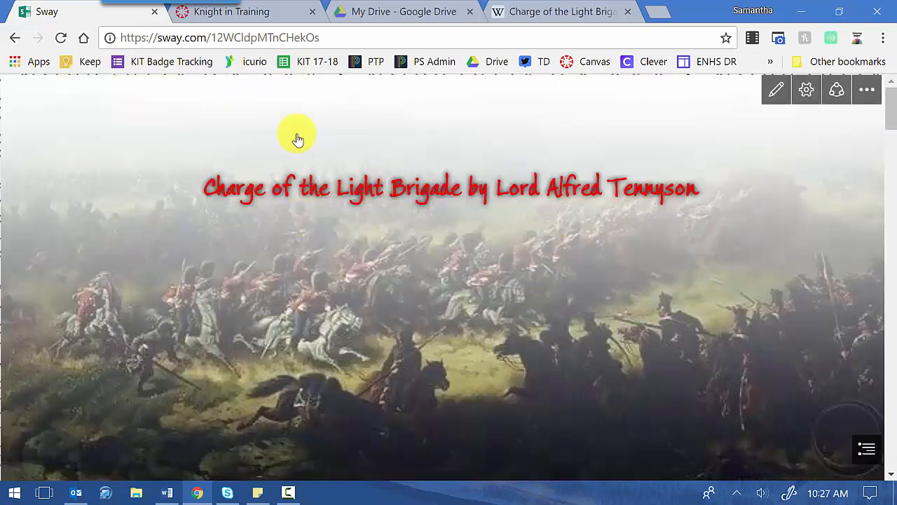
scroll(385, 244, "down", 3)
scroll(378, 234, "down", 2)
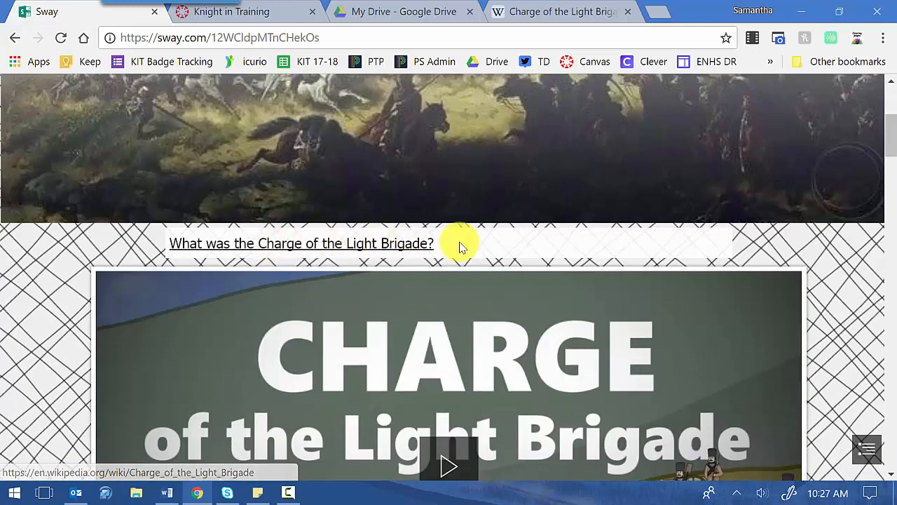
scroll(458, 242, "down", 3)
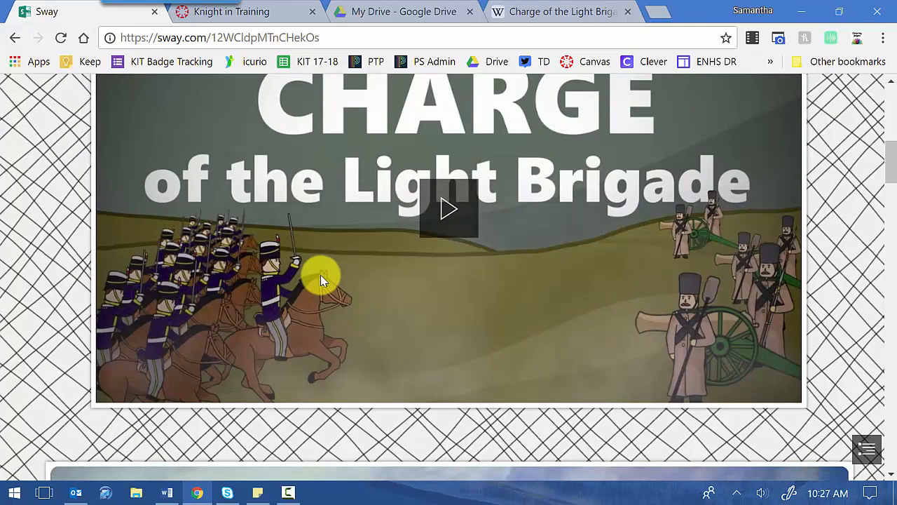
scroll(321, 275, "down", 8)
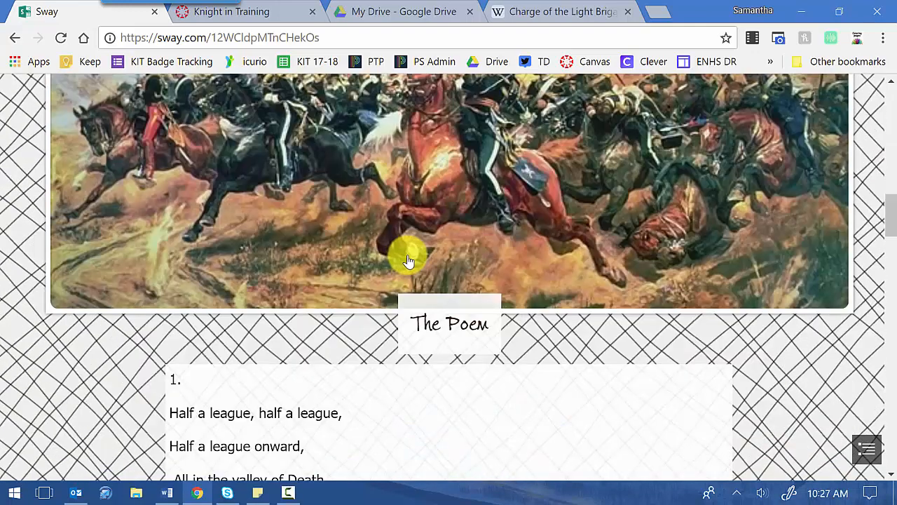
scroll(407, 256, "up", 2)
scroll(437, 315, "down", 9)
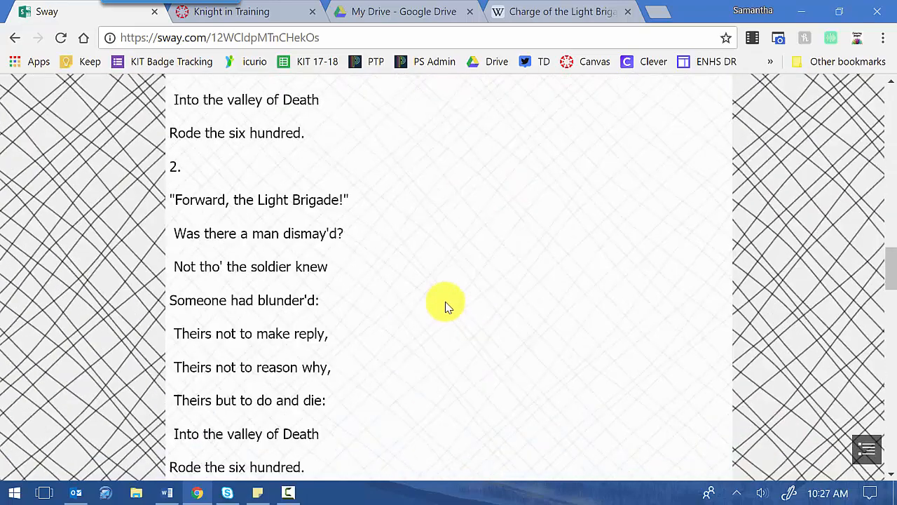
scroll(446, 307, "down", 18)
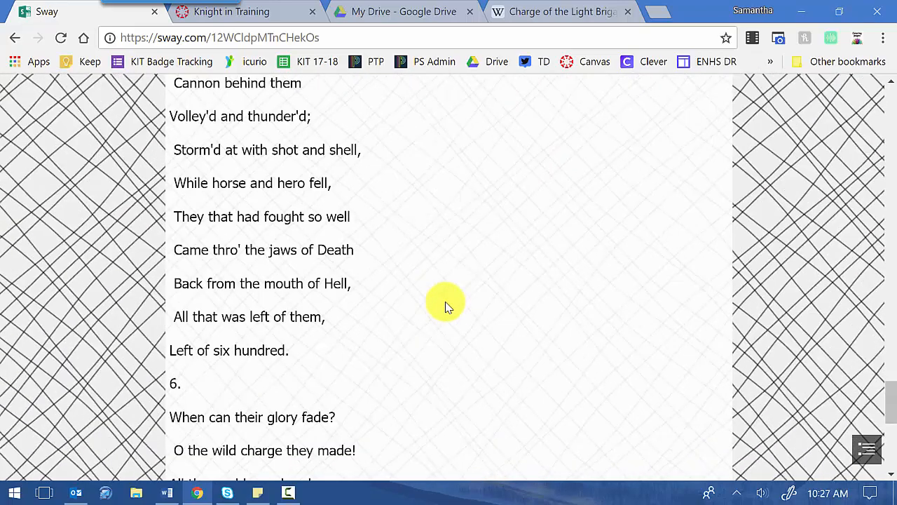
scroll(447, 306, "down", 8)
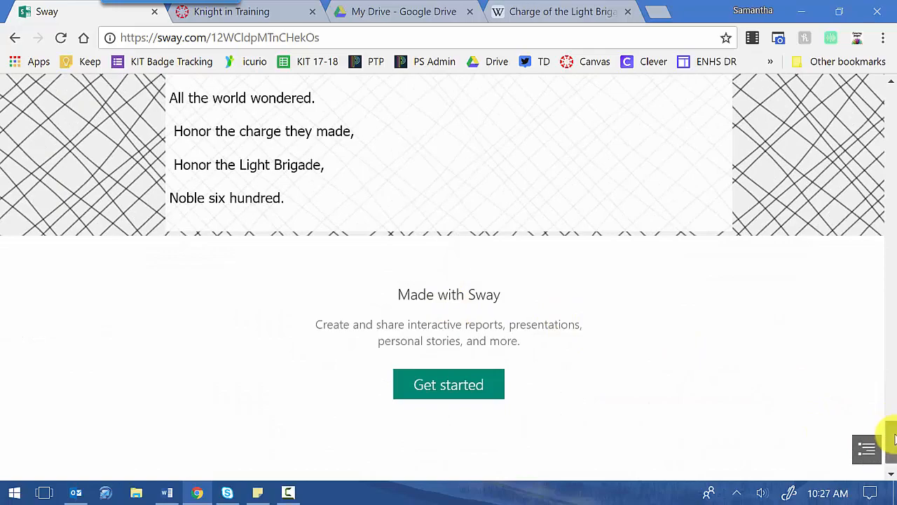
left_click_drag(893, 438, 885, 94)
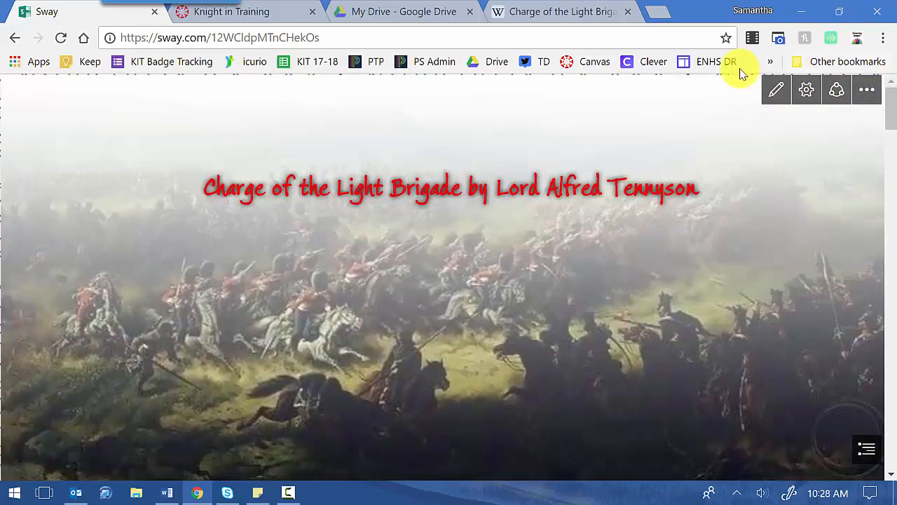
- Return to editing and review the Storyline's title, link, video and "The Poem" section cards
left_click(773, 94)
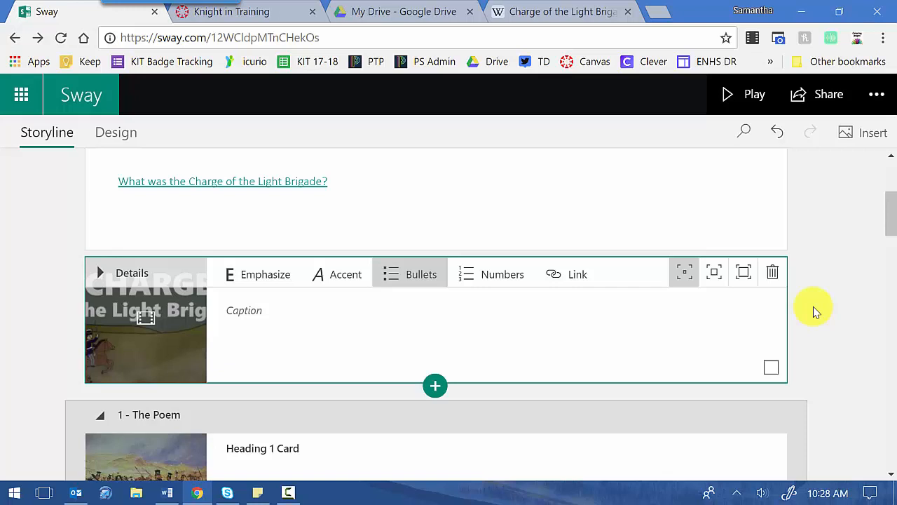
scroll(815, 311, "up", 3)
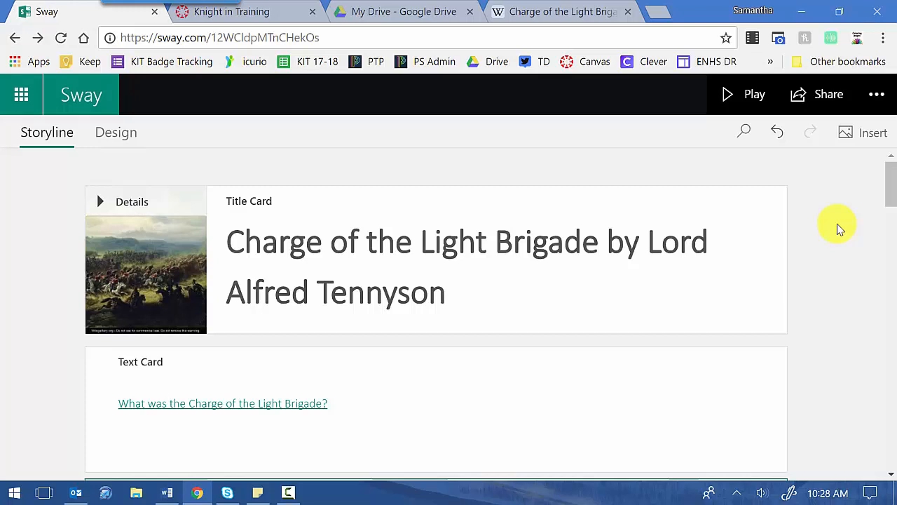
scroll(839, 228, "down", 1)
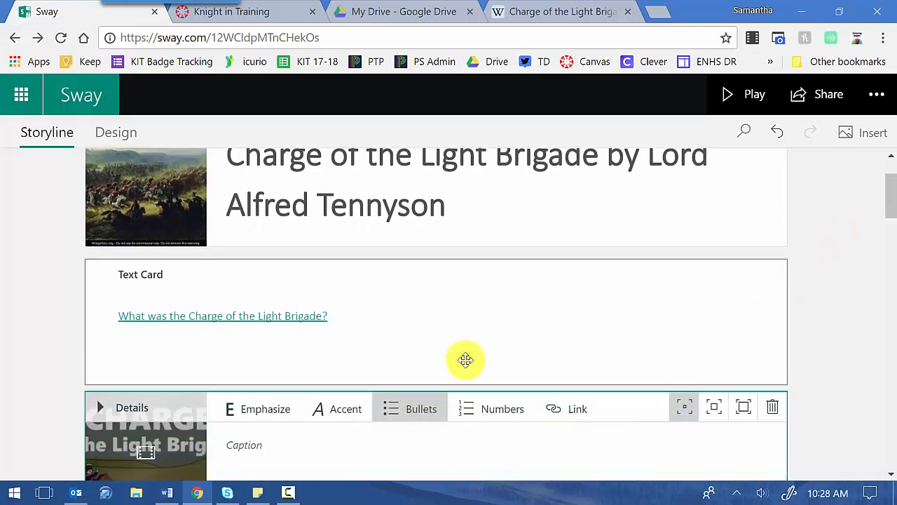
scroll(466, 360, "down", 2)
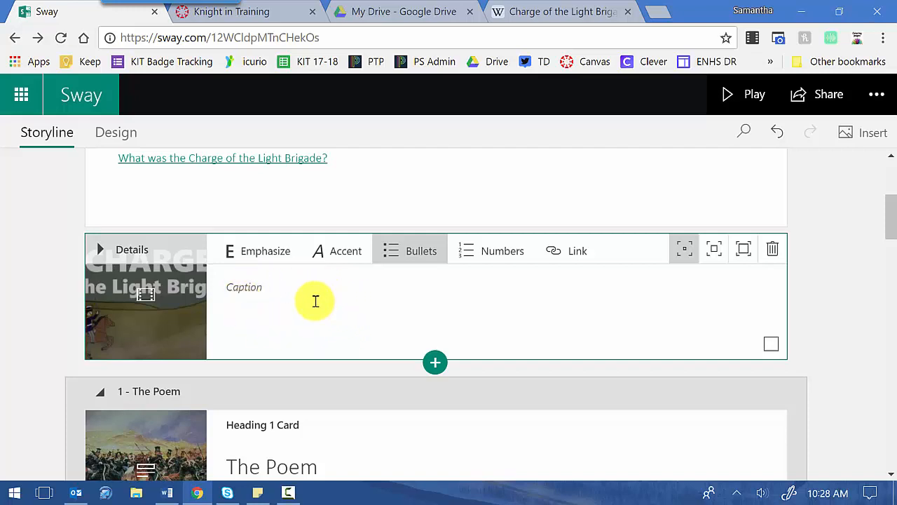
scroll(607, 353, "down", 3)
scroll(827, 304, "down", 2)
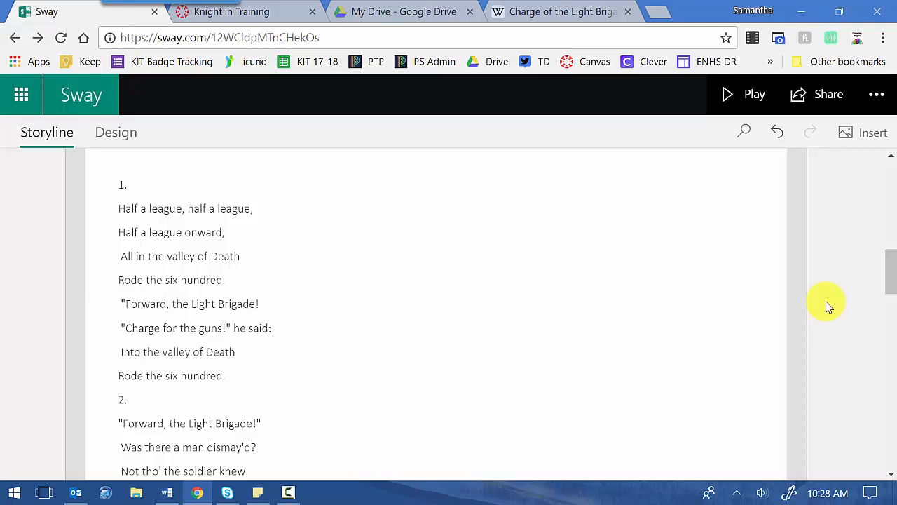
scroll(830, 295, "up", 10)
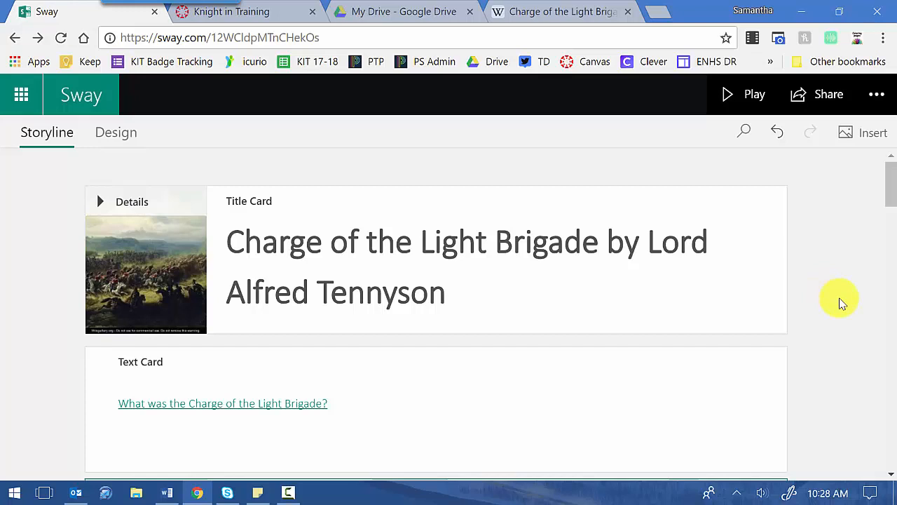
scroll(841, 303, "down", 3)
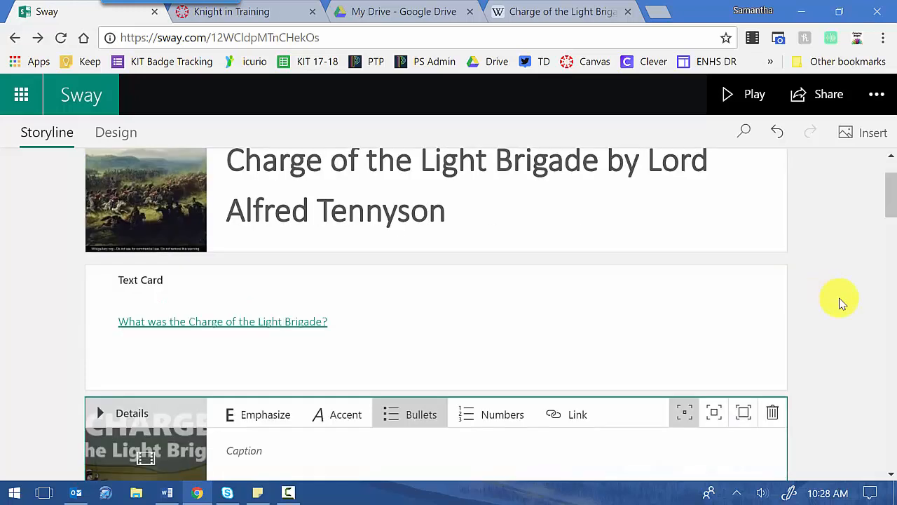
scroll(841, 302, "down", 2)
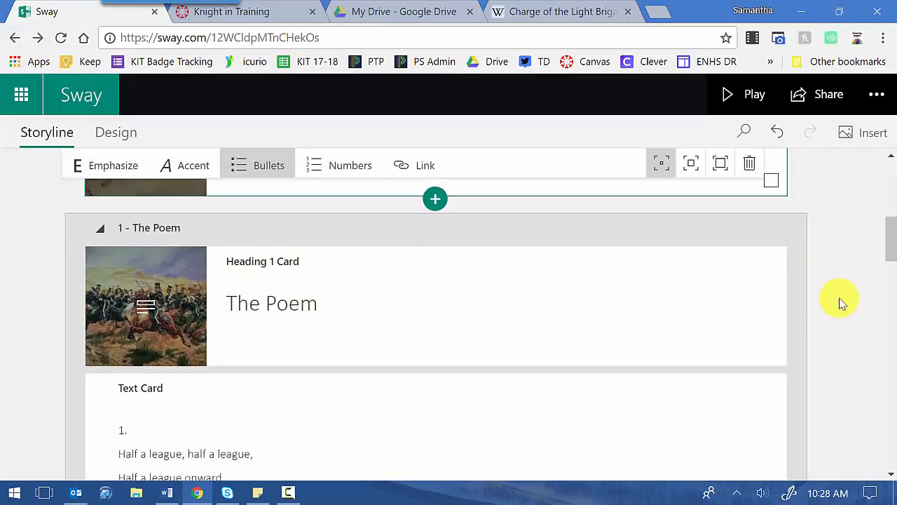
scroll(842, 302, "down", 1)
scroll(843, 303, "down", 2)
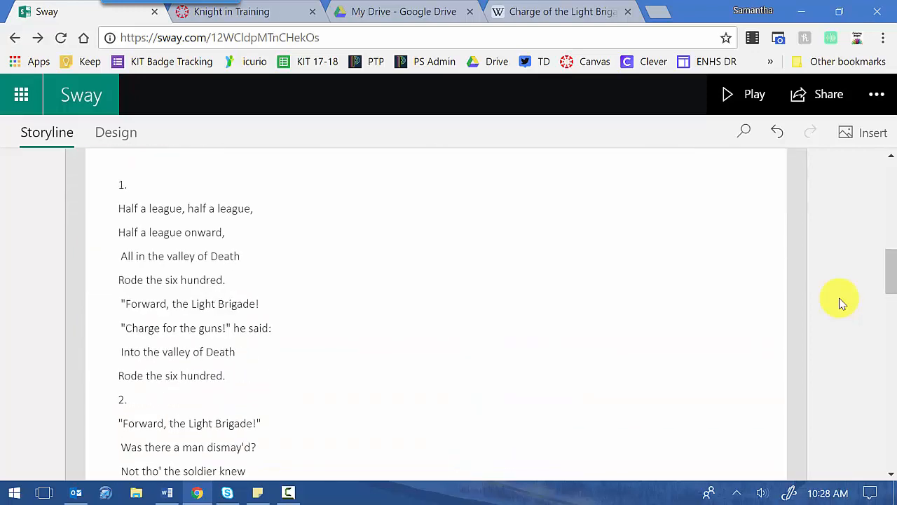
scroll(842, 303, "up", 10)
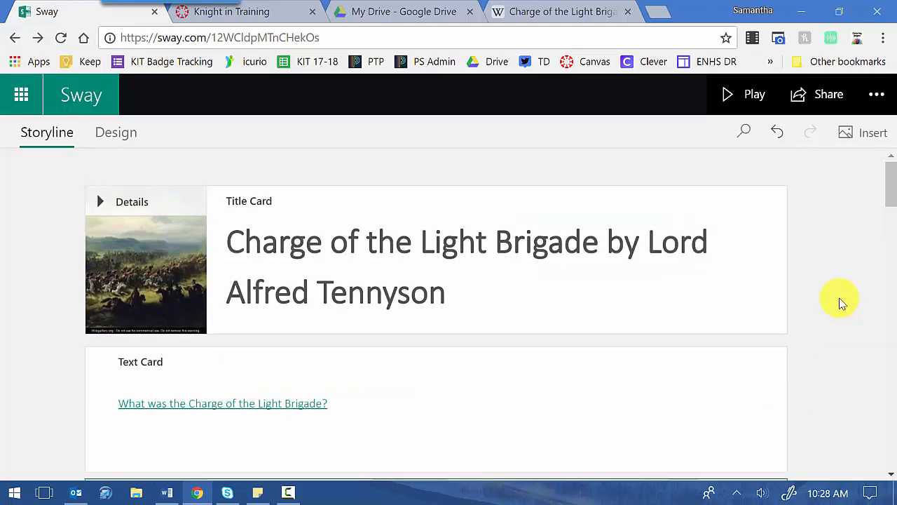
scroll(843, 303, "down", 1)
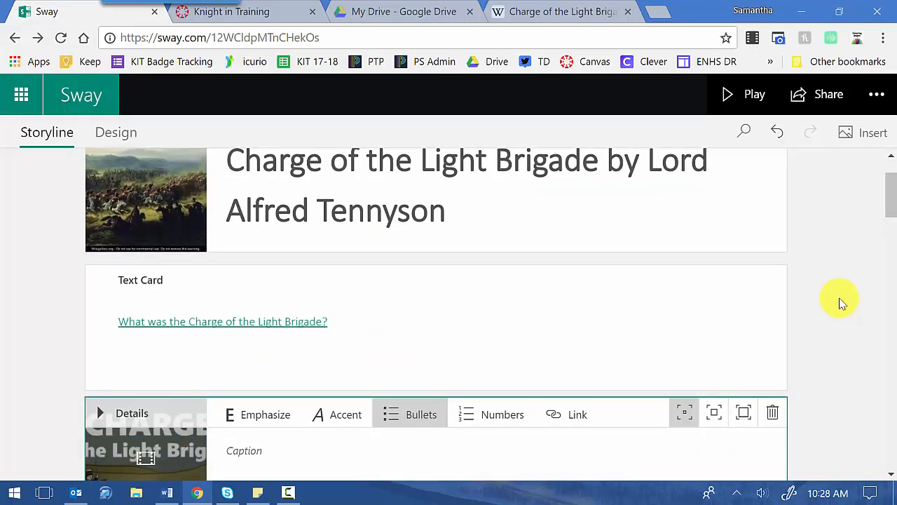
scroll(850, 293, "down", 2)
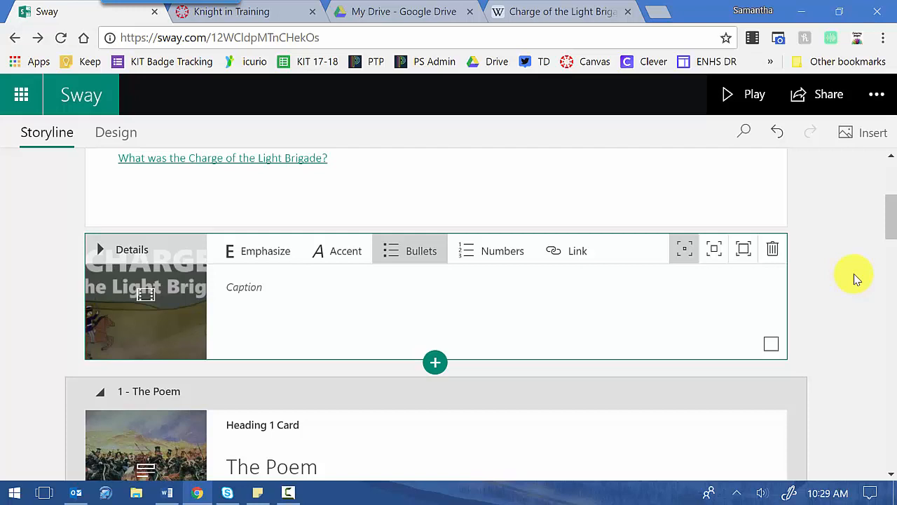
- Review the Storyline cards down to the poem text and back to the title, and look at the suggested media for the topic
scroll(854, 278, "down", 2)
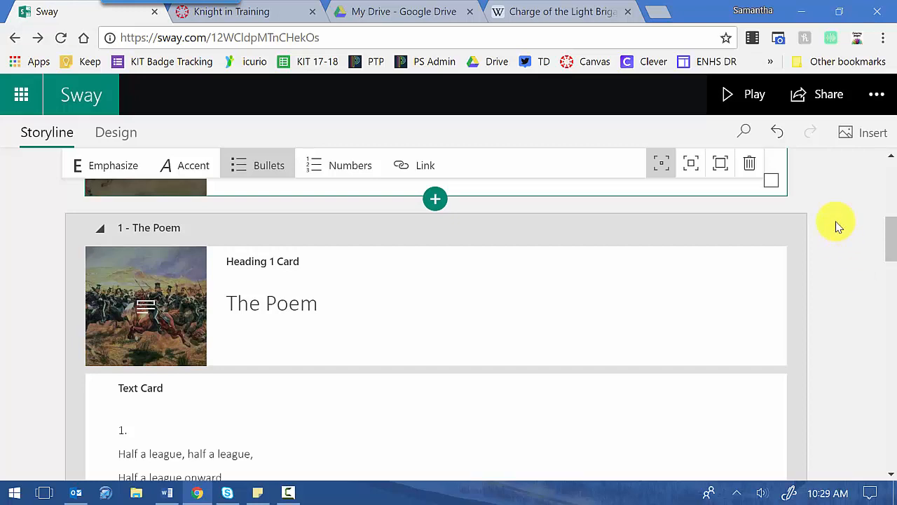
scroll(839, 229, "down", 2)
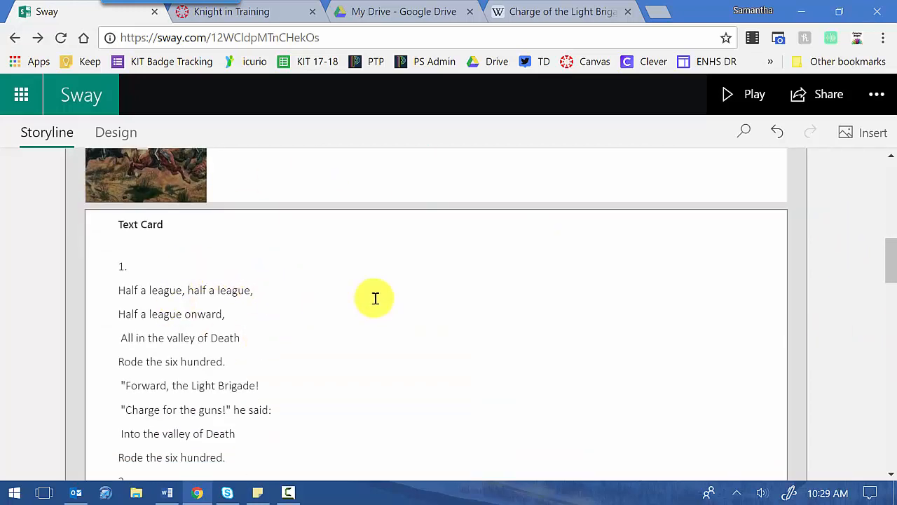
scroll(392, 302, "up", 3)
scroll(769, 291, "up", 4)
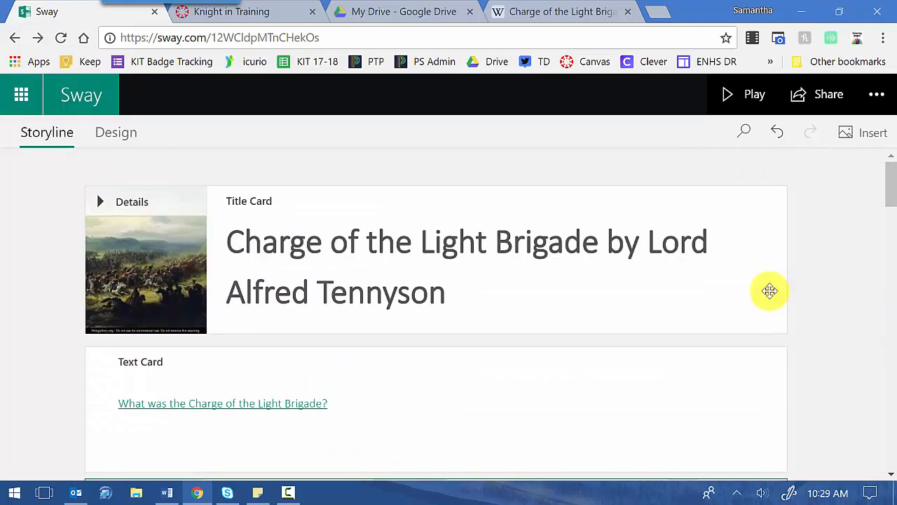
left_click(848, 137)
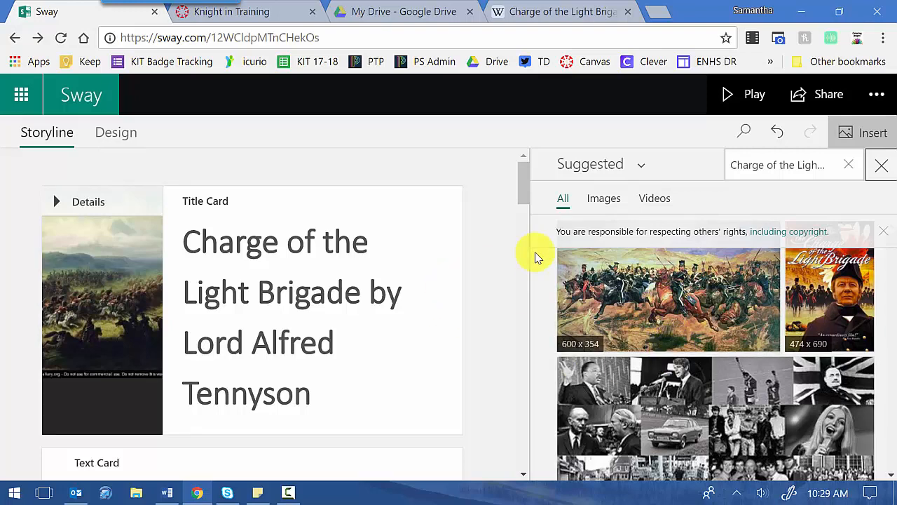
left_click(882, 168)
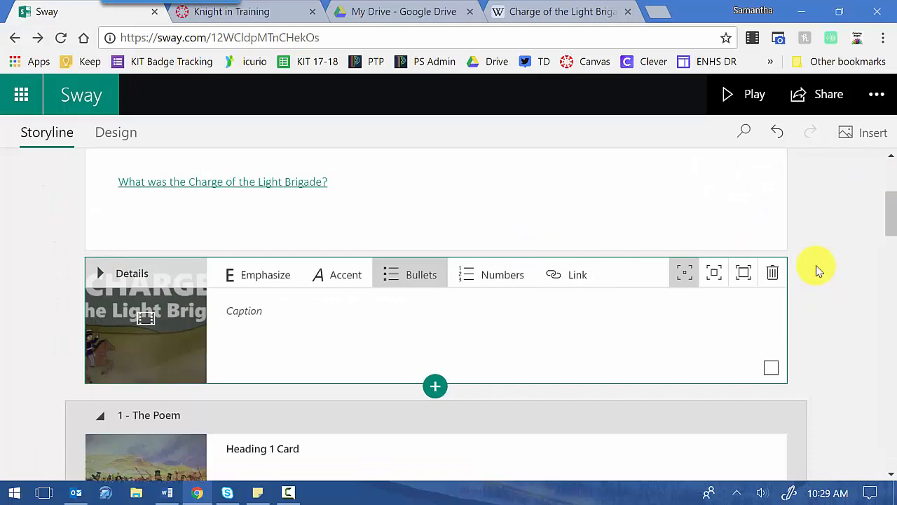
- Add an image card after the poem's text card at the end of the "The Poem" section
scroll(819, 270, "up", 3)
scroll(818, 270, "down", 7)
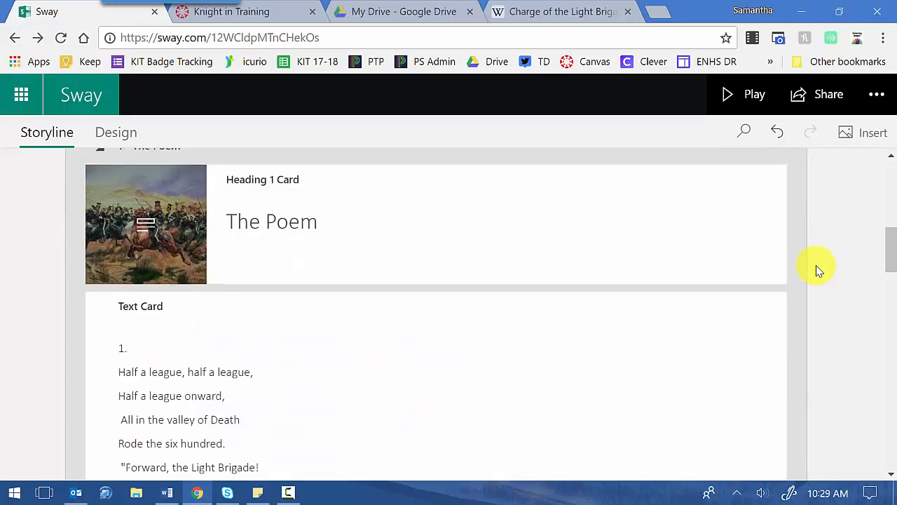
scroll(811, 272, "down", 18)
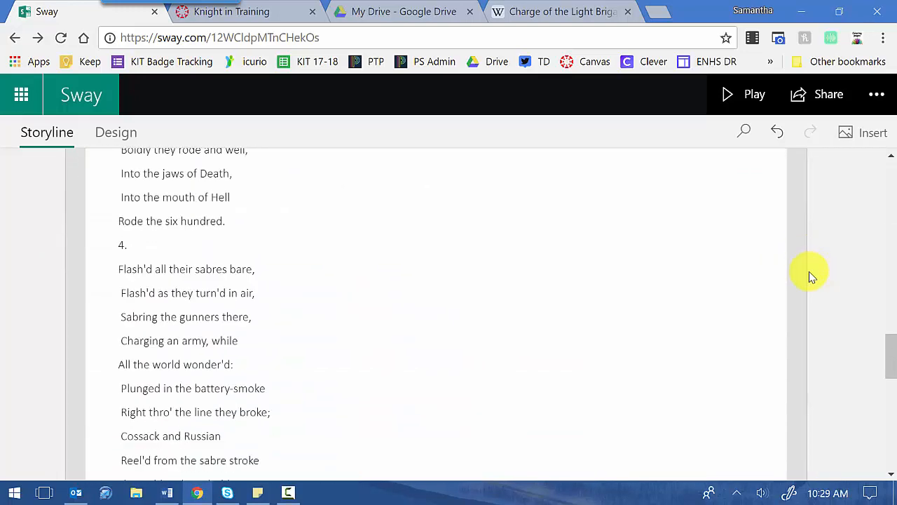
scroll(810, 276, "down", 3)
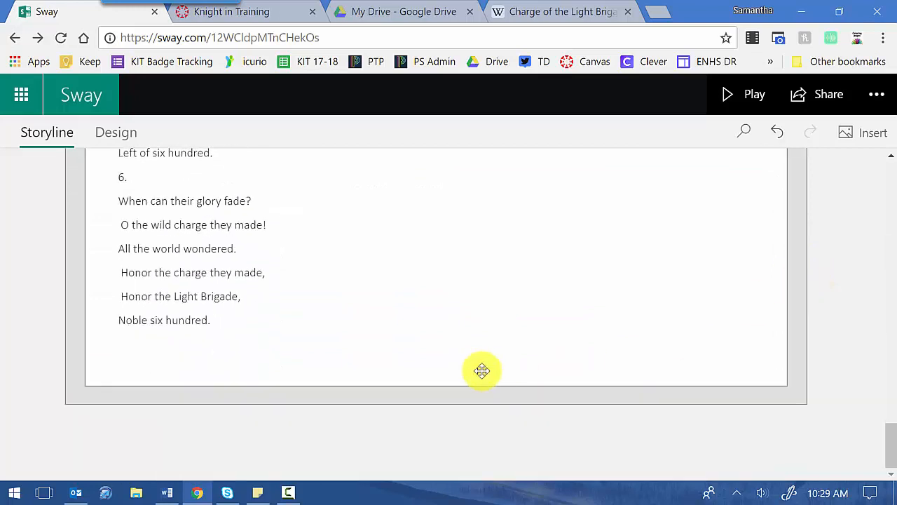
scroll(469, 399, "up", 6)
scroll(470, 394, "down", 3)
scroll(470, 394, "up", 1)
left_click(453, 432)
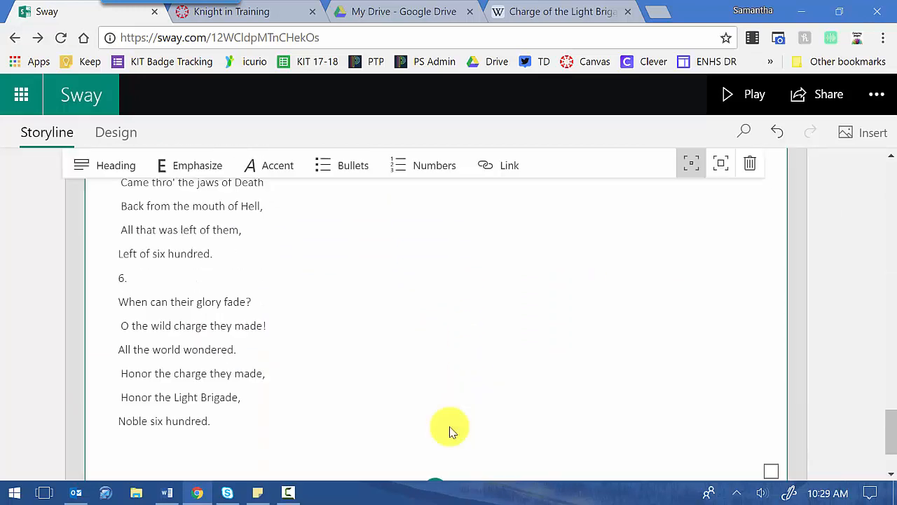
scroll(463, 418, "down", 1)
scroll(464, 418, "down", 1)
left_click(434, 391)
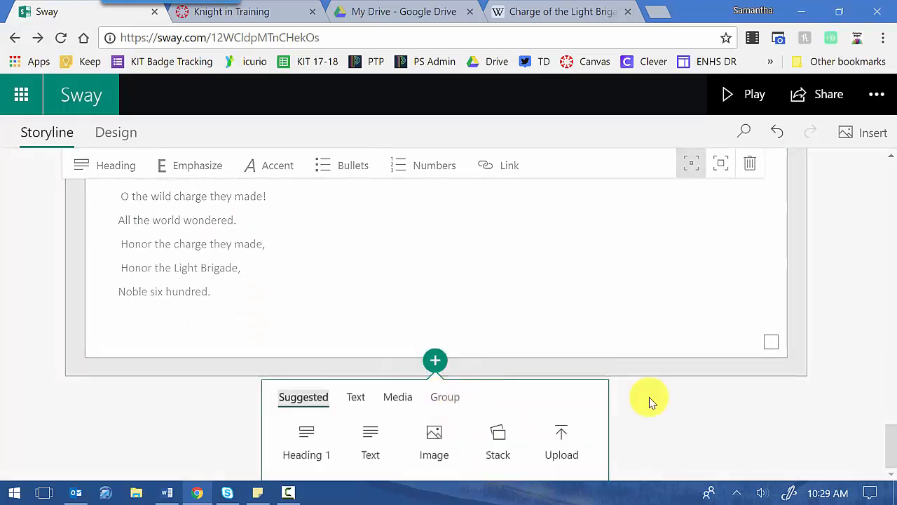
left_click(429, 435)
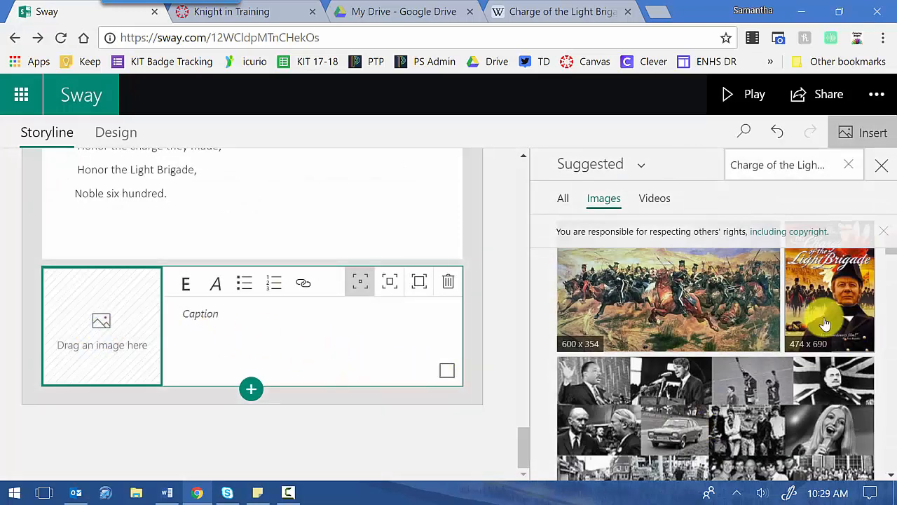
- Fill the new image card with the suggested 474 x 330 painting of mounted soldiers lined up facing an officer
scroll(751, 413, "down", 1)
scroll(751, 413, "down", 8)
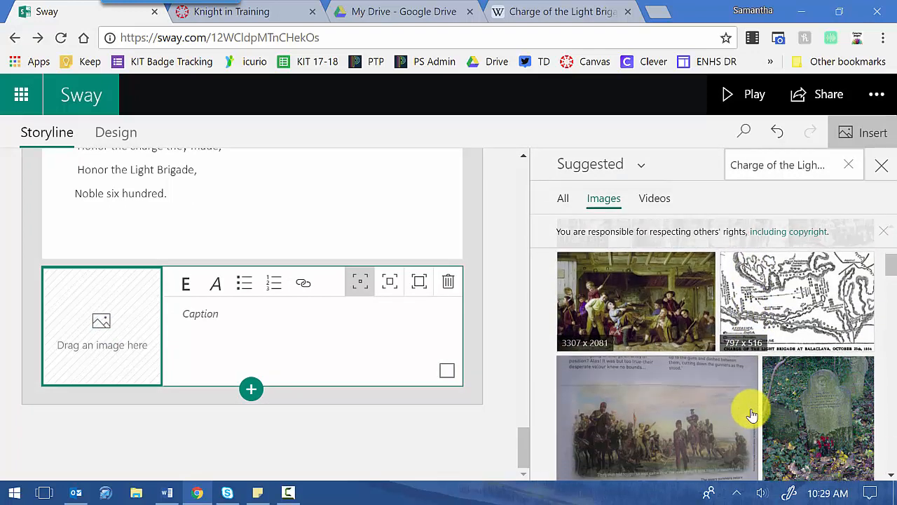
scroll(750, 414, "down", 3)
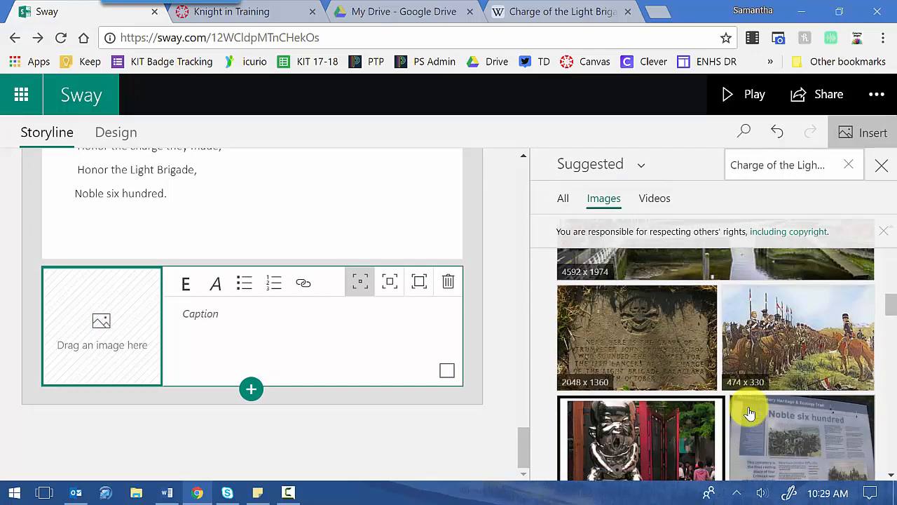
left_click(844, 347)
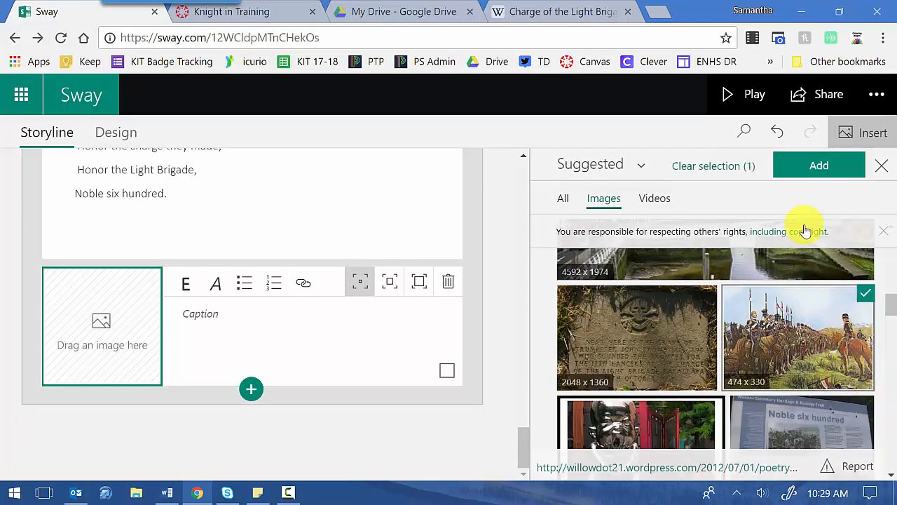
left_click(809, 168)
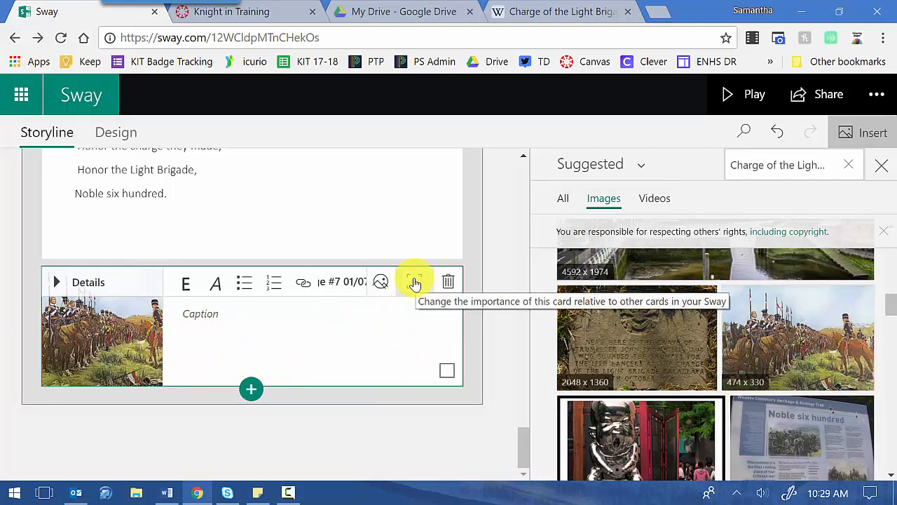
- Set a focus point on the line of soldiers near the centre of the new card's image and close the focus settings
left_click(447, 375)
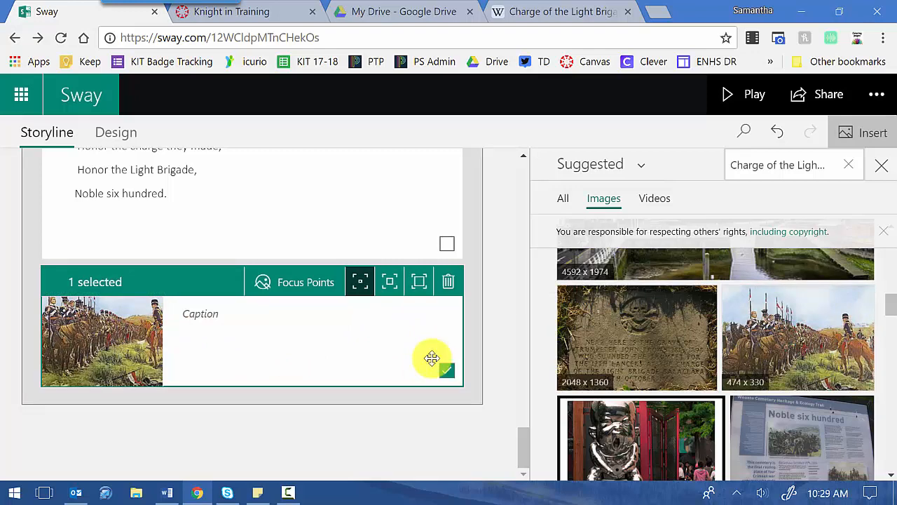
left_click(318, 284)
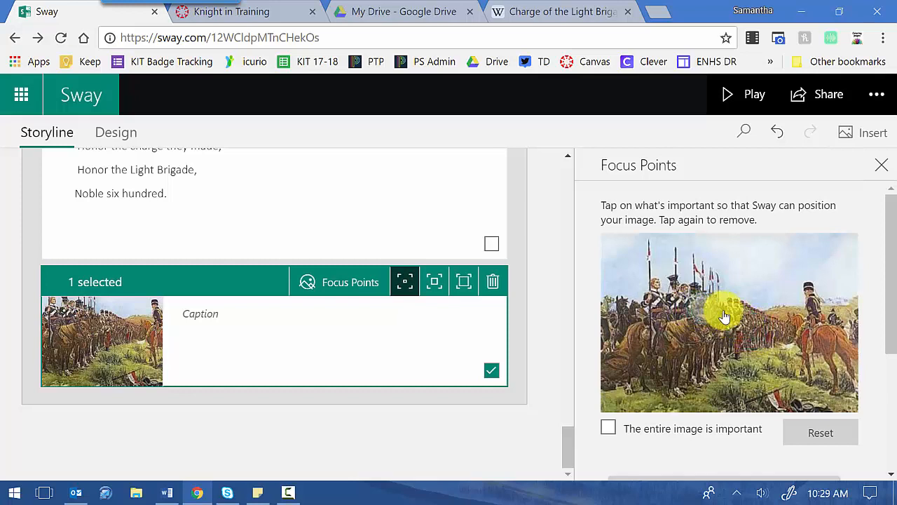
left_click(743, 319)
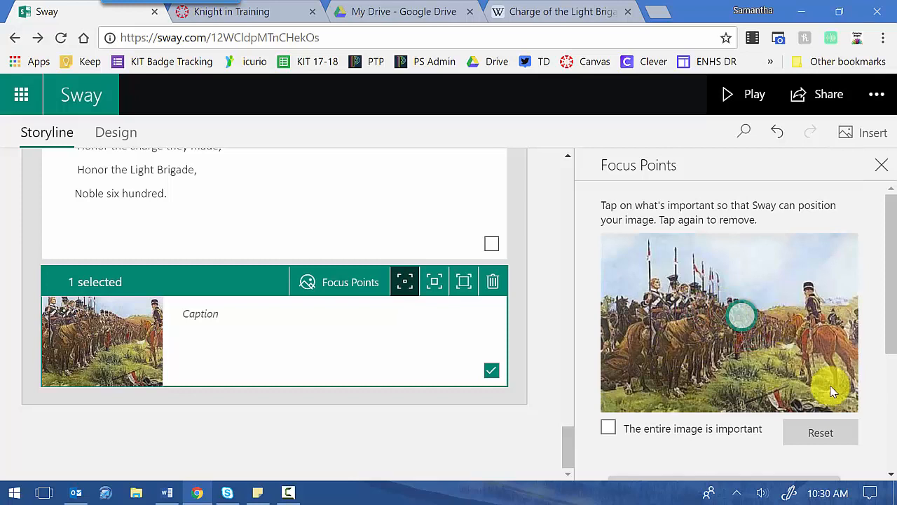
left_click_drag(887, 280, 886, 194)
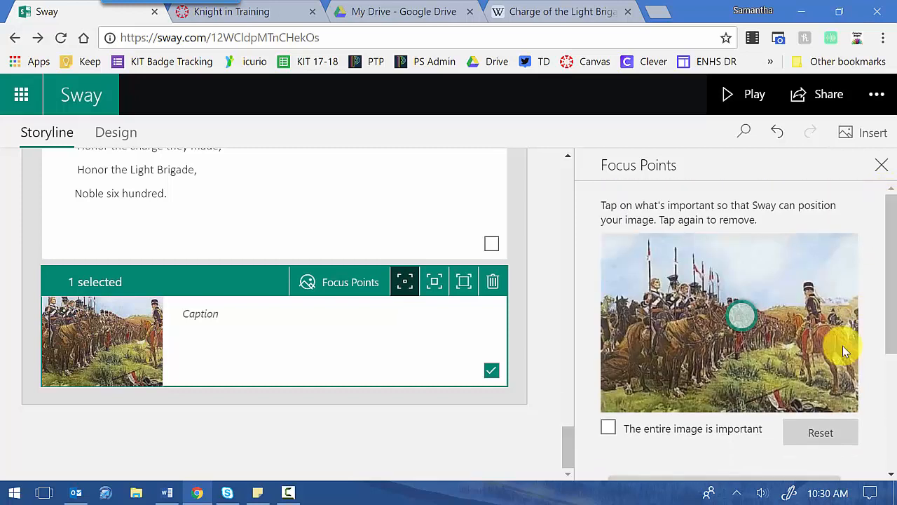
left_click(881, 165)
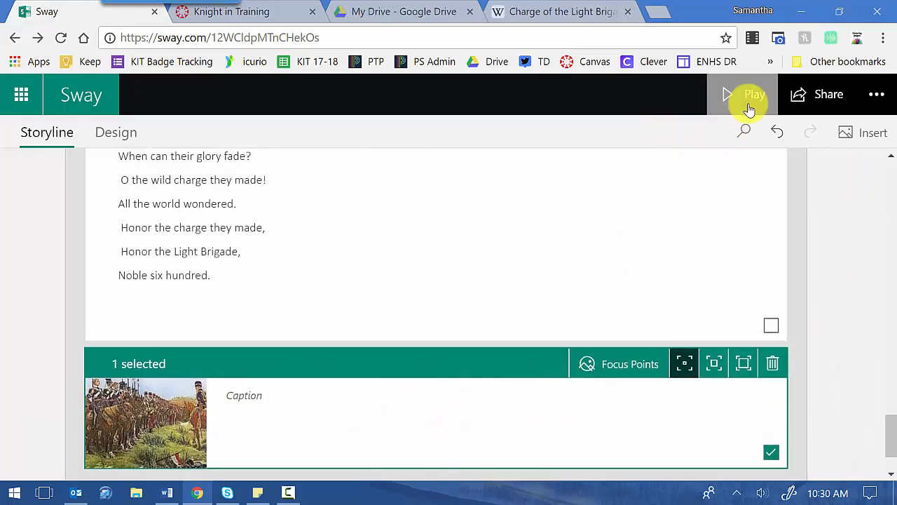
- Play the Sway through to the soldiers image after the poem, and open and close its enlarged view
left_click(745, 103)
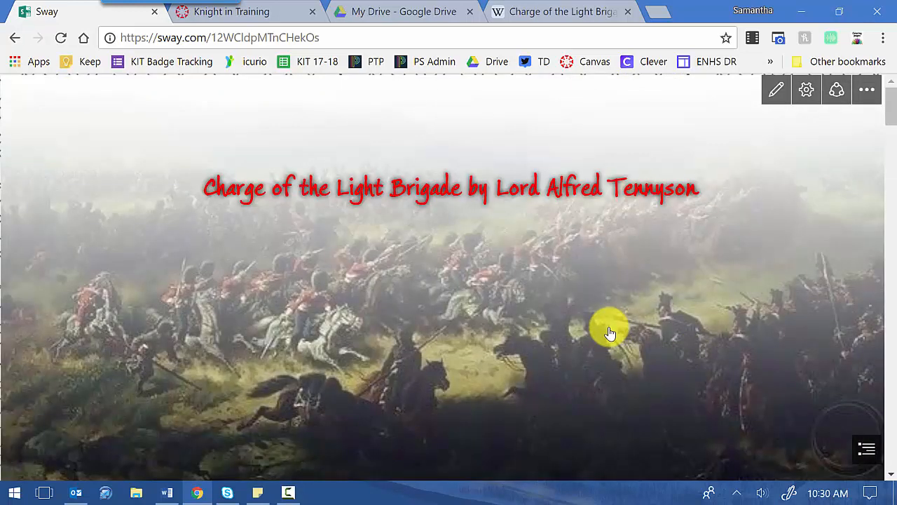
scroll(610, 333, "down", 10)
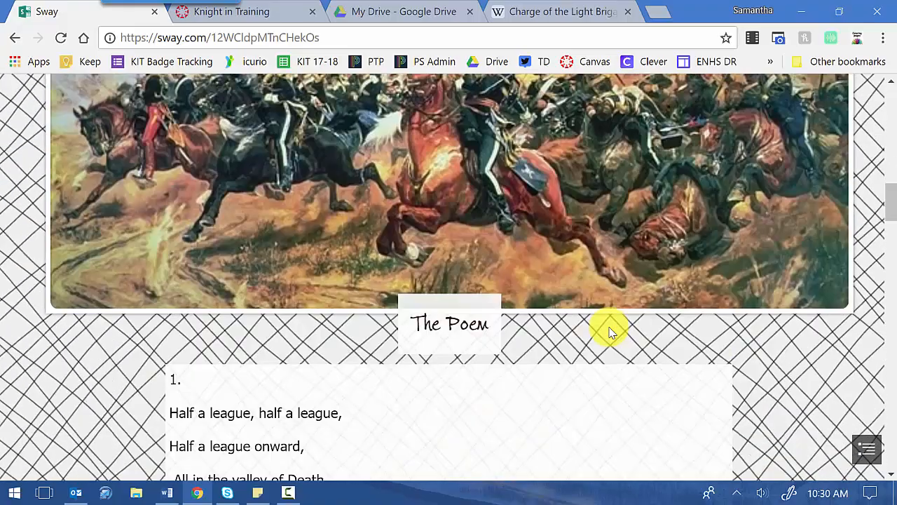
scroll(610, 333, "down", 20)
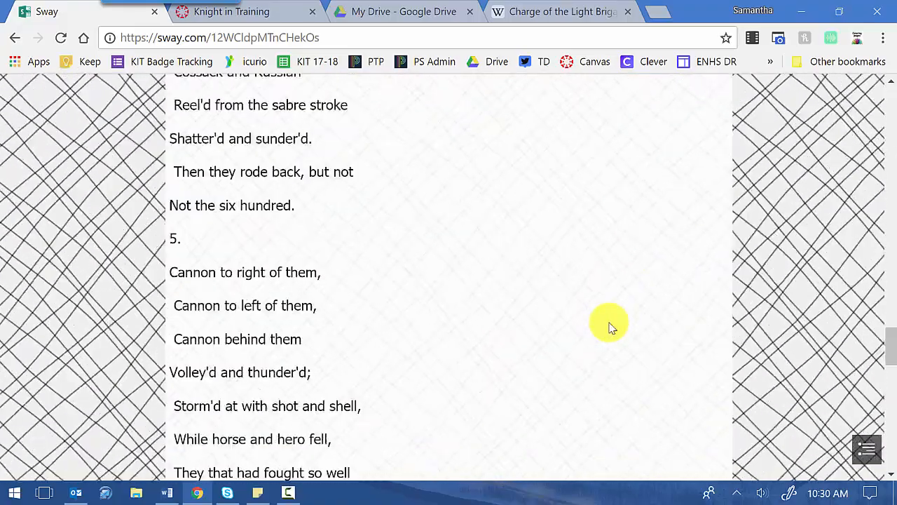
scroll(610, 328, "down", 15)
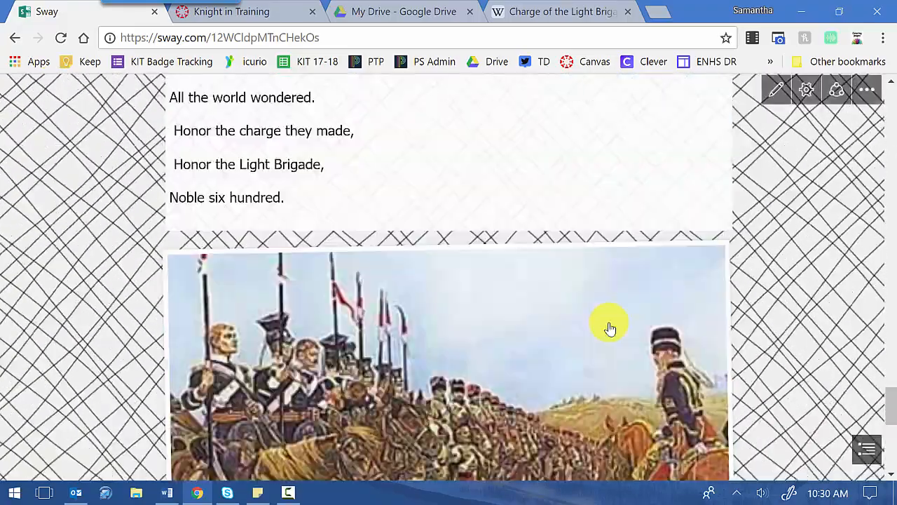
scroll(609, 328, "down", 5)
left_click(477, 312)
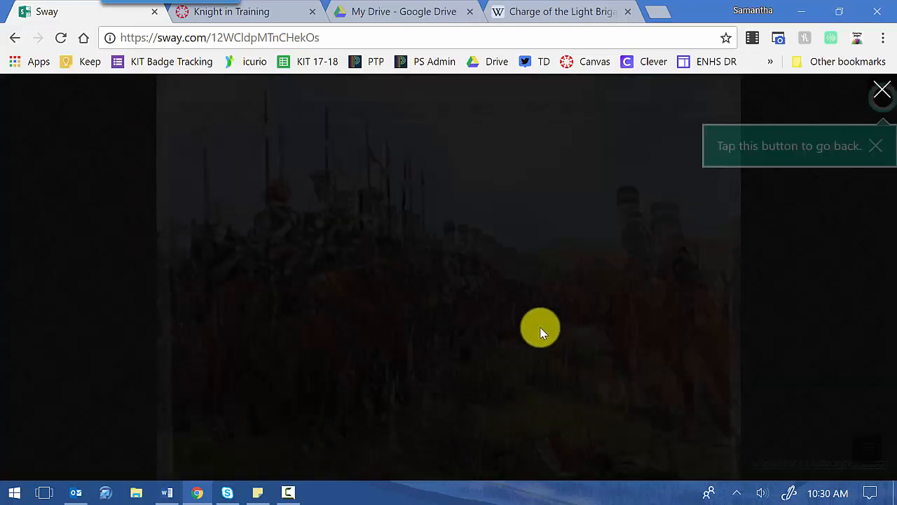
left_click(883, 91)
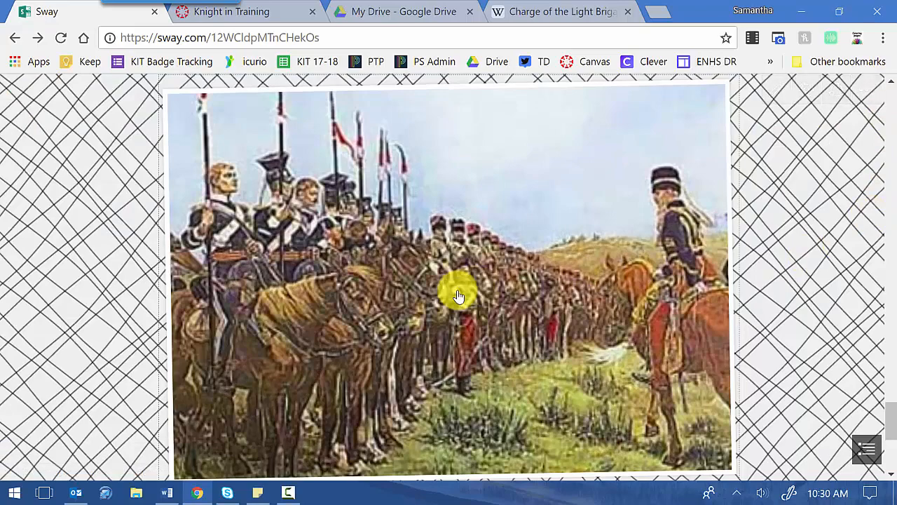
- Check the end of the playing Sway, enlarge and close the soldiers image again, and go back up to the poem text
scroll(797, 365, "down", 3)
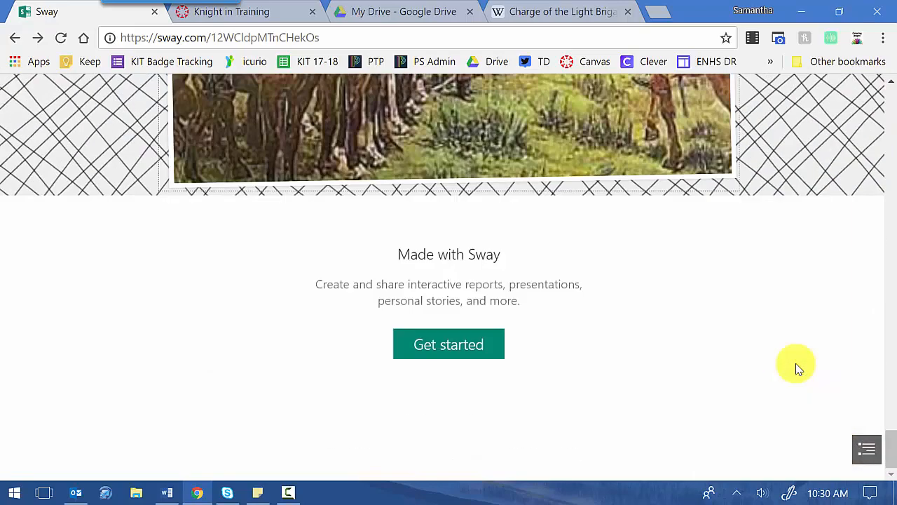
scroll(704, 278, "up", 5)
scroll(708, 282, "down", 3)
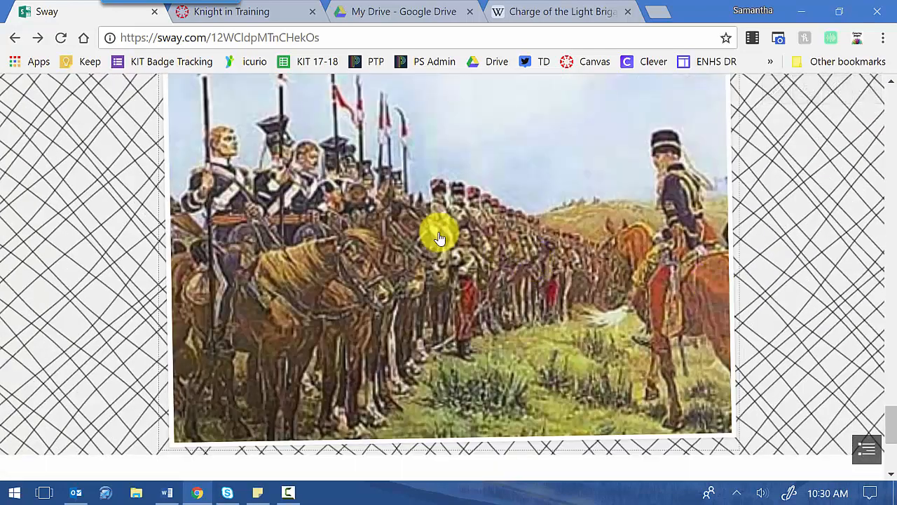
left_click(437, 234)
left_click(883, 92)
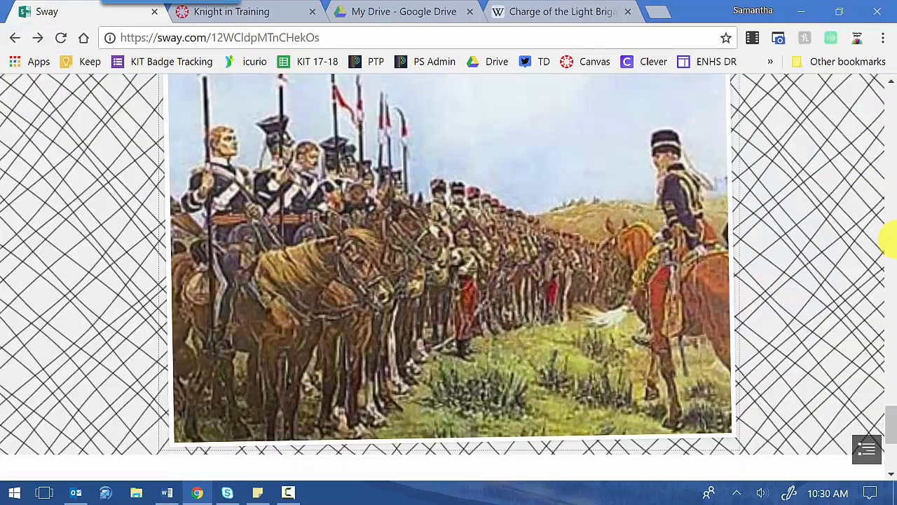
scroll(756, 213, "down", 5)
scroll(770, 221, "up", 1)
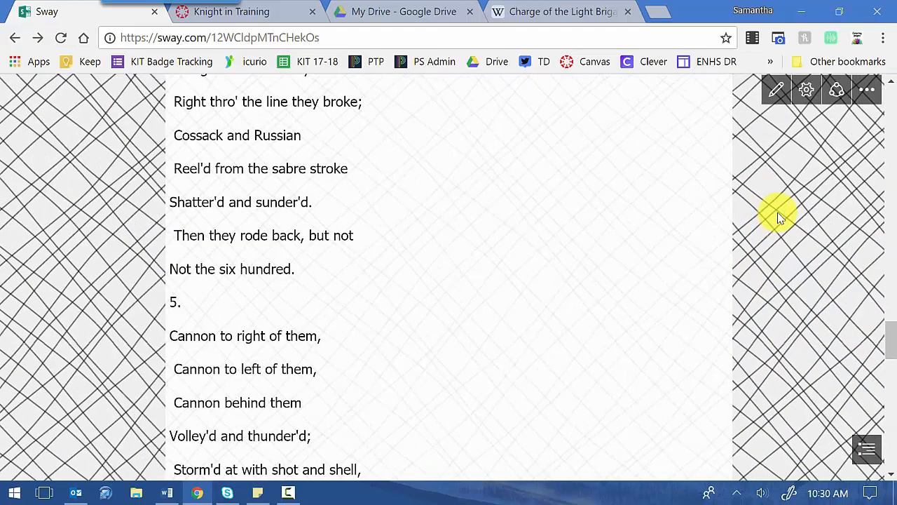
- Return to editing, move the soldiers image's focus point towards the mounted officer, and check the computer and phone layout previews
left_click(775, 90)
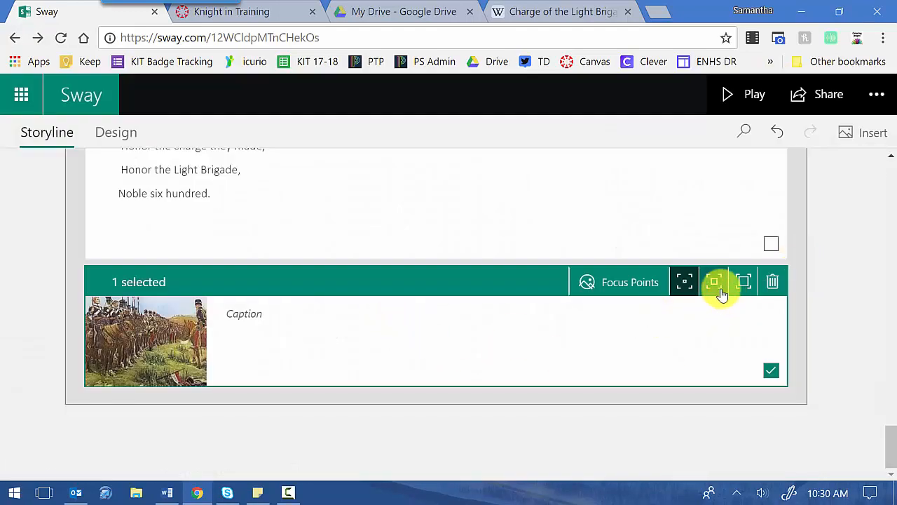
left_click(628, 283)
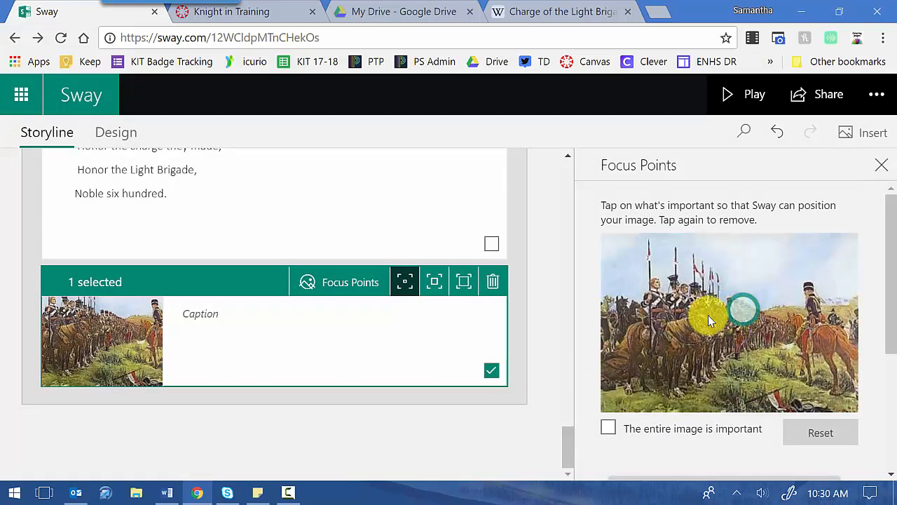
scroll(661, 347, "down", 1)
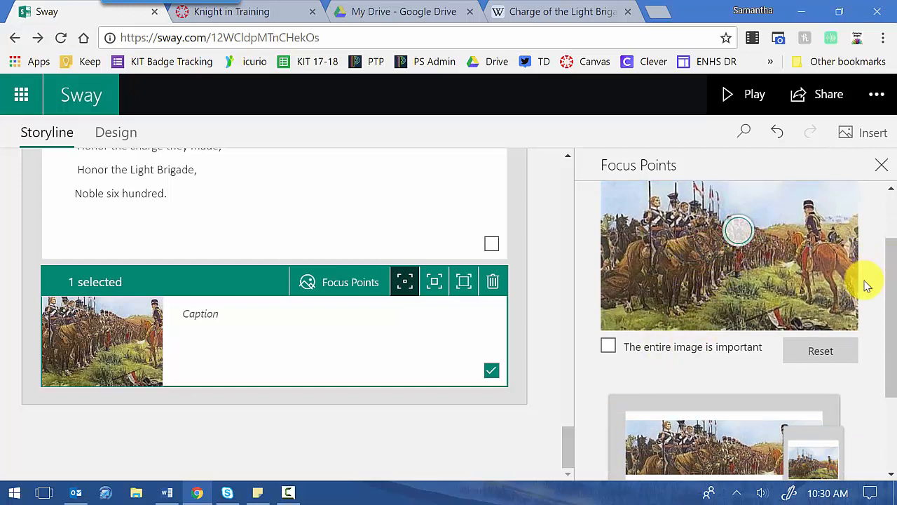
scroll(866, 284, "down", 2)
scroll(867, 284, "up", 2)
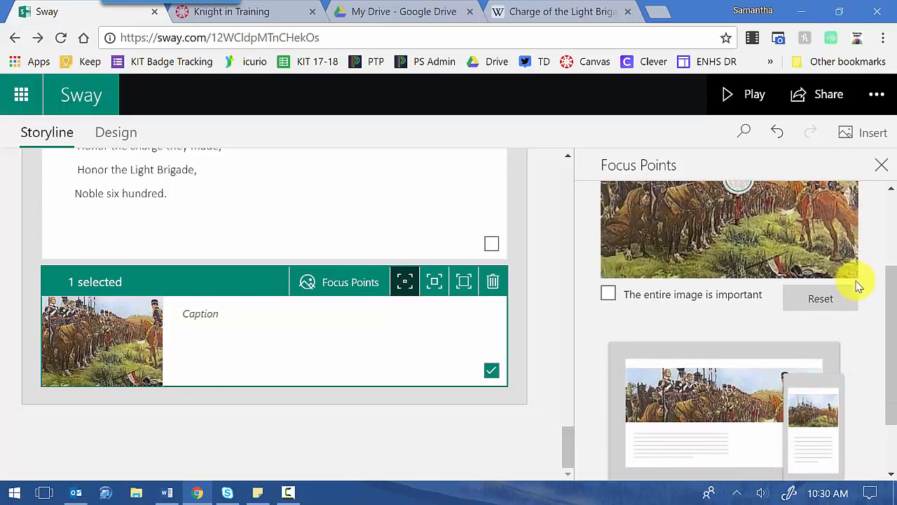
scroll(856, 284, "up", 1)
left_click_drag(750, 260, 821, 251)
scroll(875, 308, "down", 2)
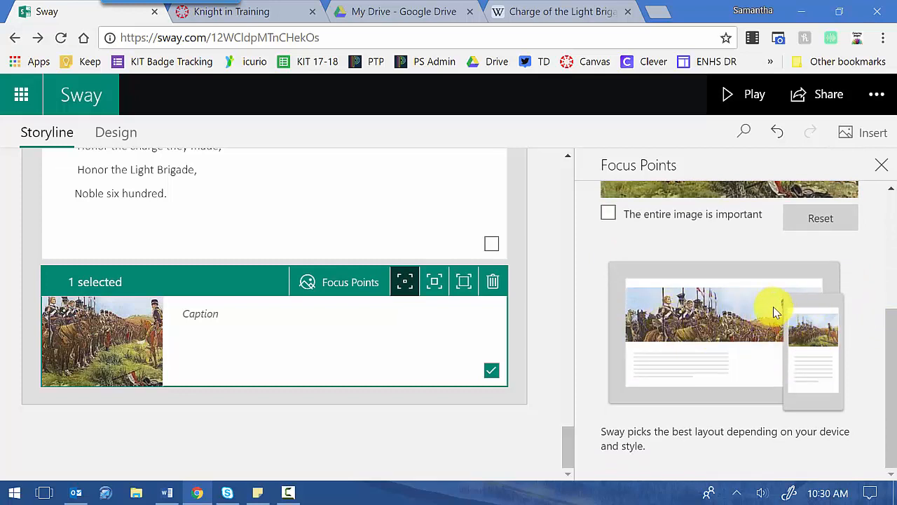
- Compare the focus point on the mounted officer with the computer and phone layout previews, and close the focus settings
scroll(831, 302, "up", 2)
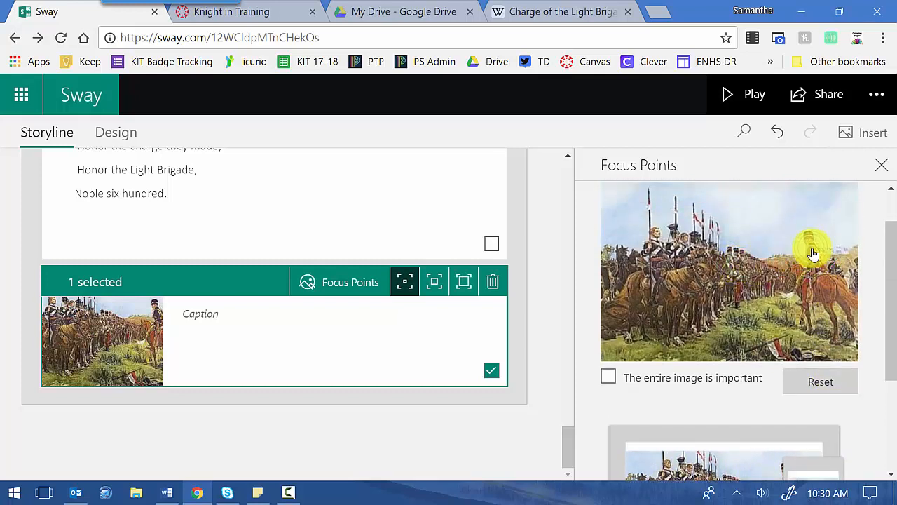
scroll(850, 292, "down", 2)
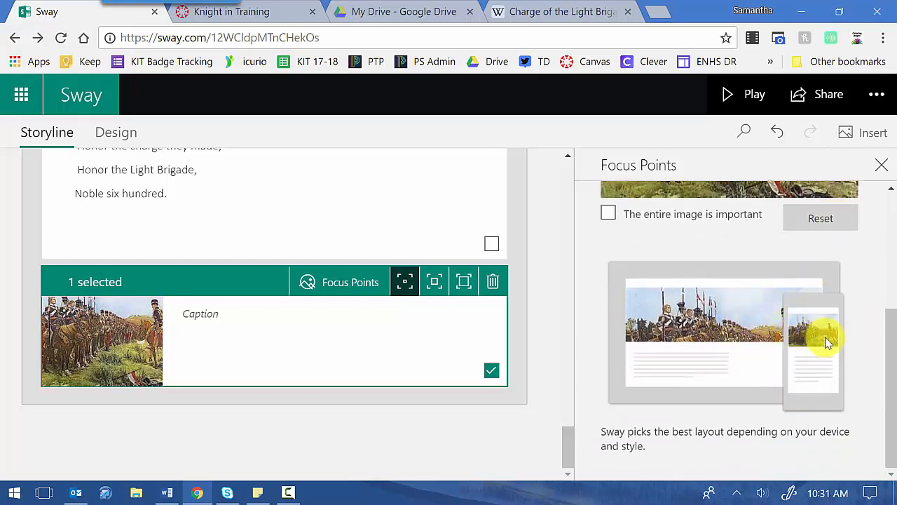
scroll(885, 319, "up", 3)
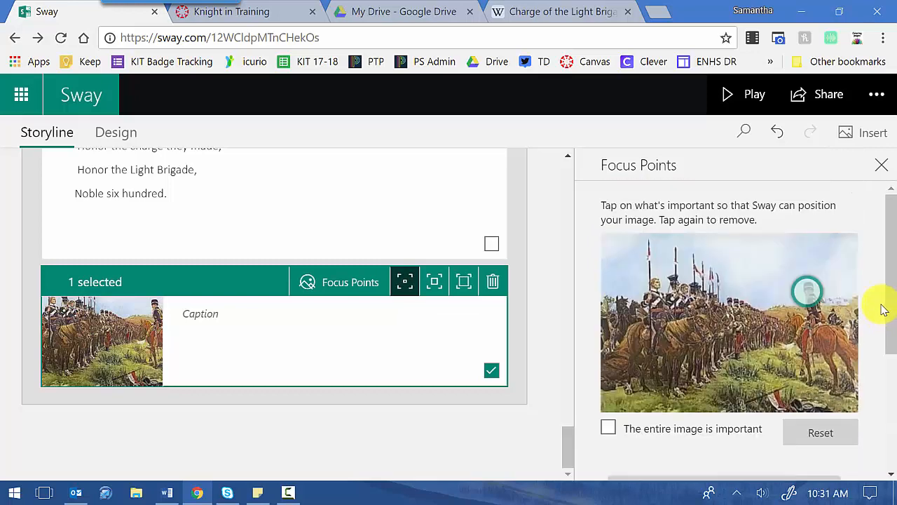
left_click(880, 166)
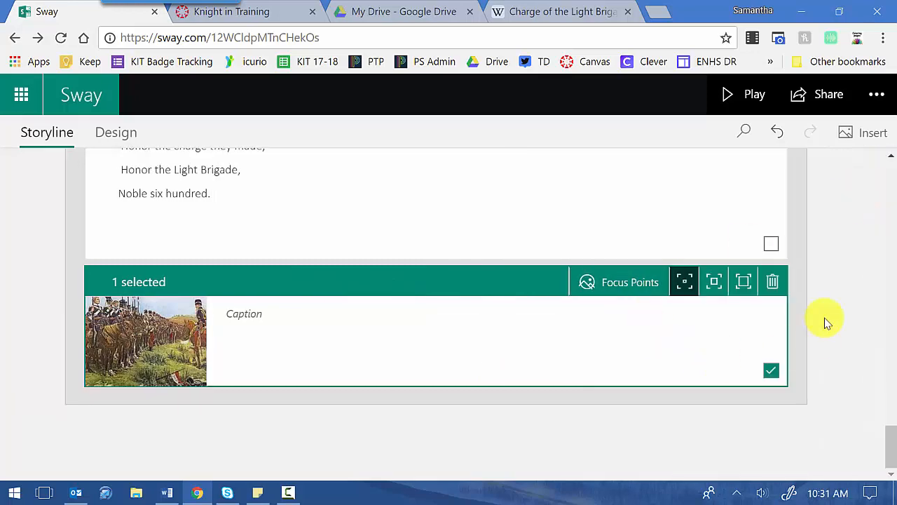
- Review the storyline from the title card through the poem text to the closing soldiers image, and return to the poem's heading card
scroll(827, 309, "up", 15)
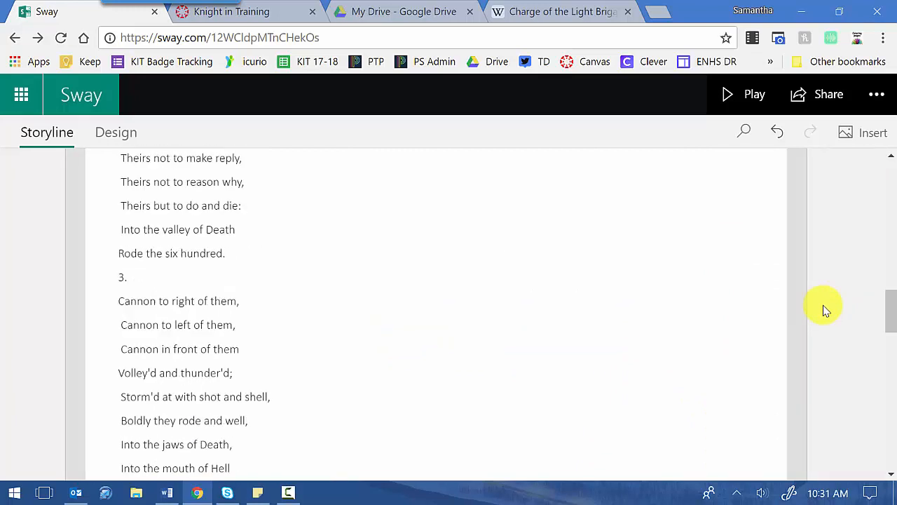
scroll(824, 302, "up", 5)
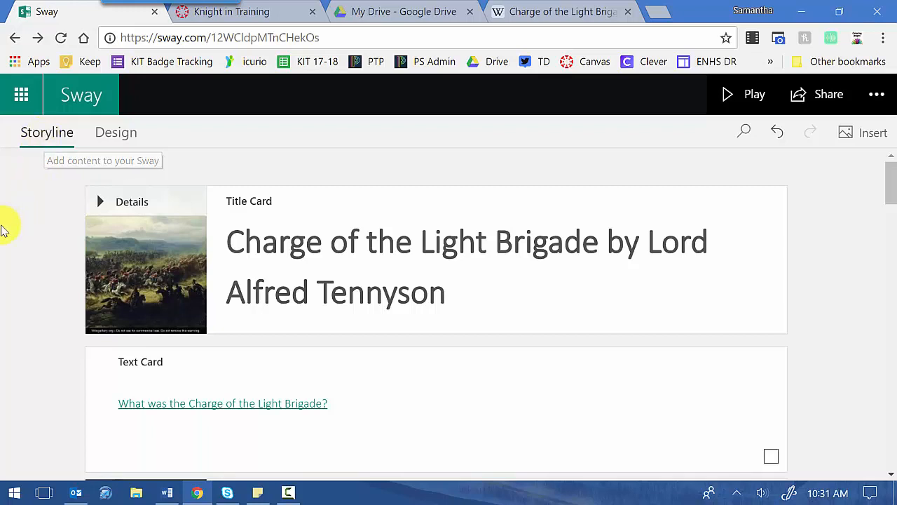
scroll(6, 242, "down", 5)
scroll(21, 253, "down", 15)
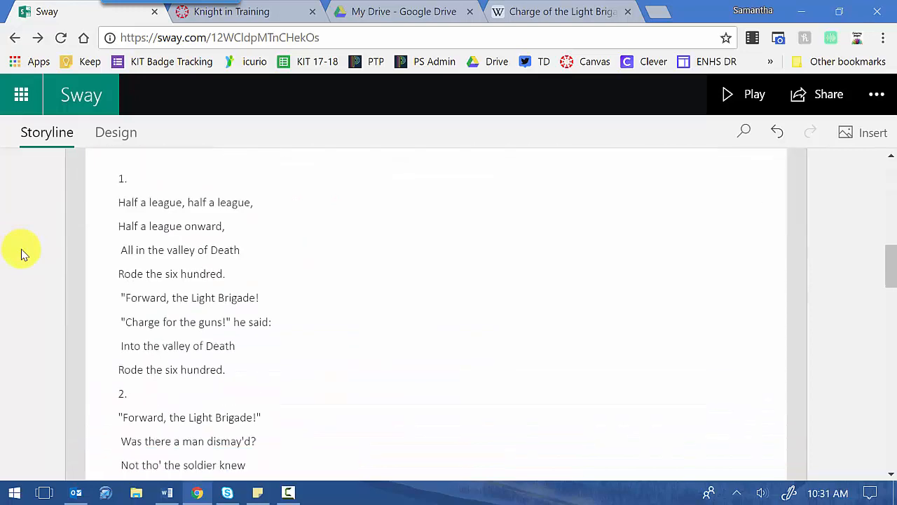
scroll(21, 254, "down", 10)
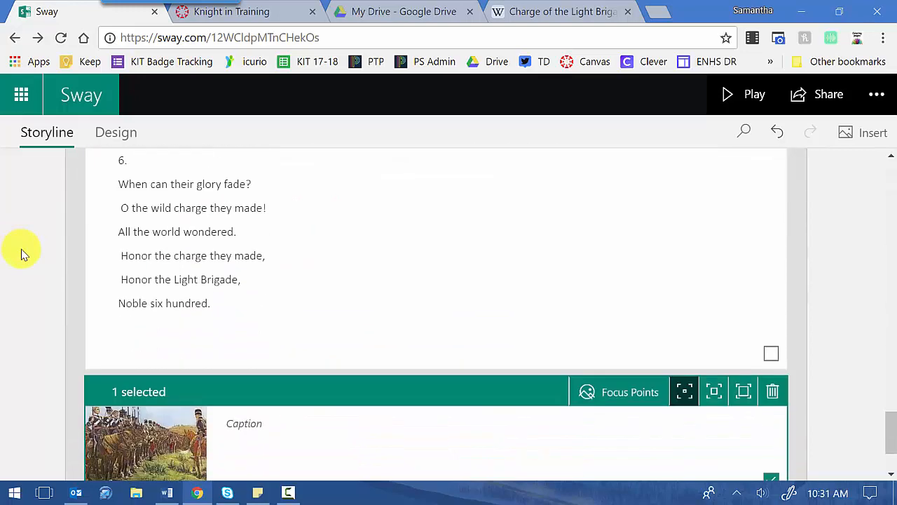
scroll(44, 255, "up", 15)
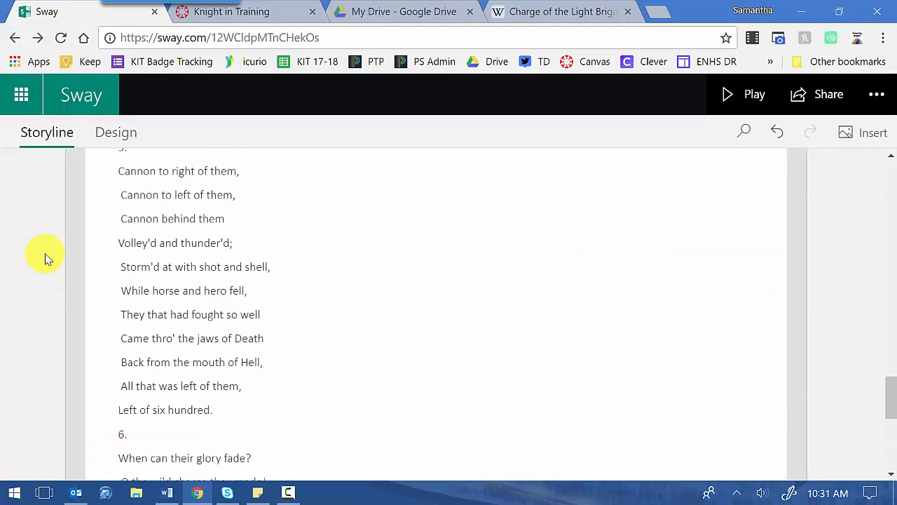
scroll(264, 254, "up", 4)
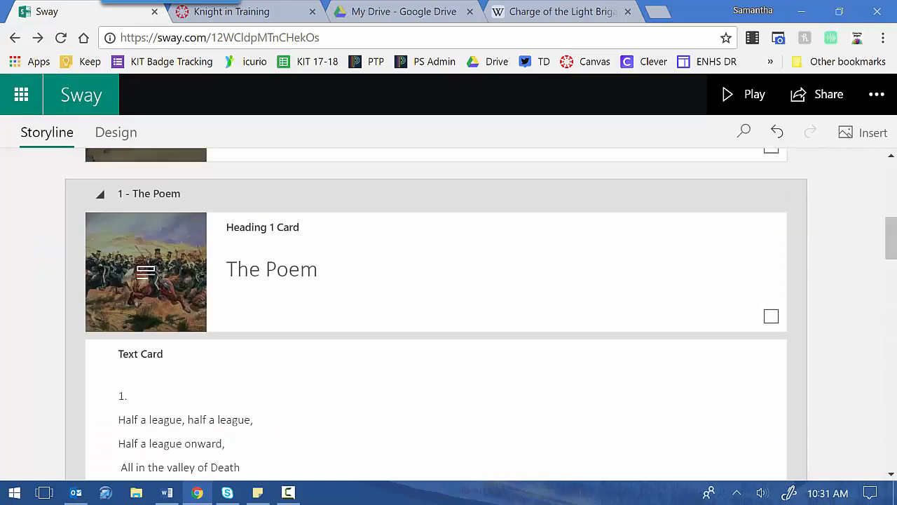